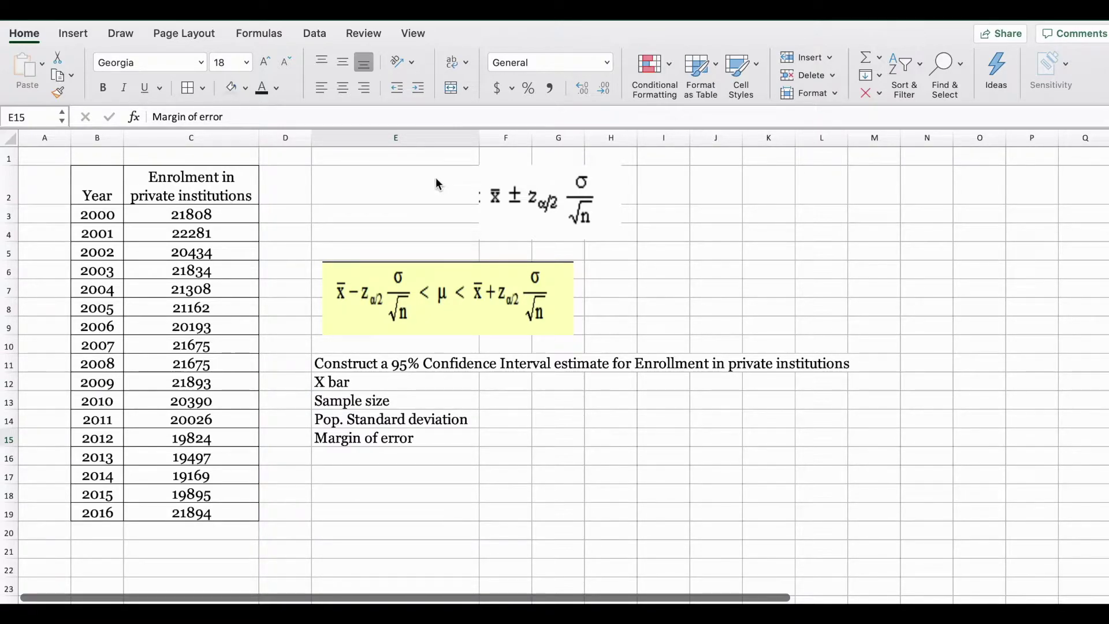
Step: Move the ± margin formula picture left onto columns E–F, above the yellow interval formula
click(515, 190)
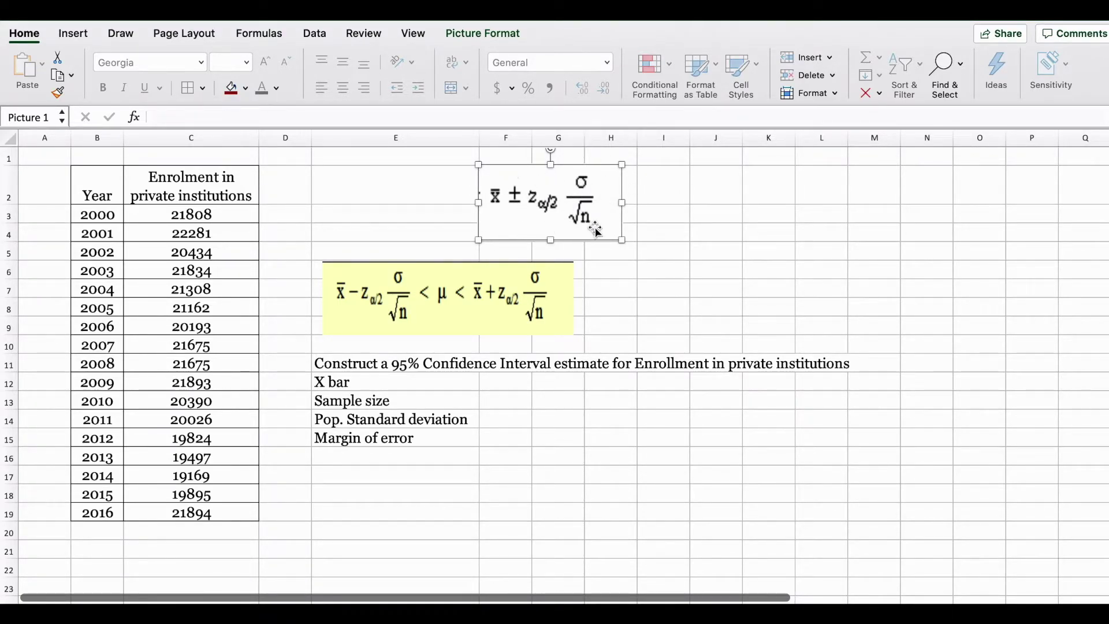
drag(535, 243, 445, 242)
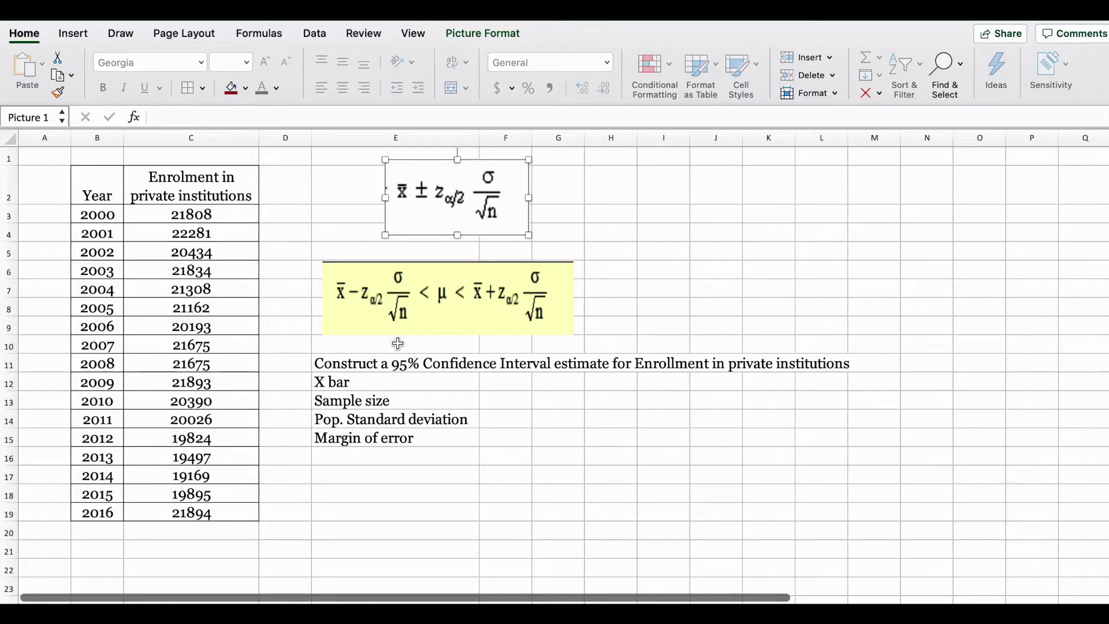
click(508, 385)
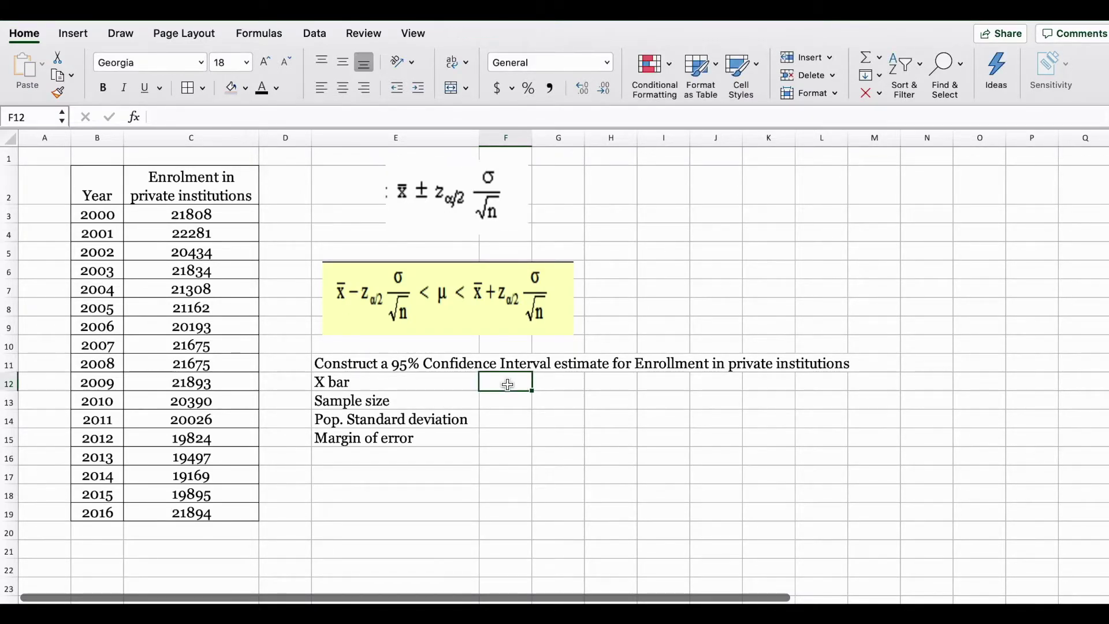
Step: Enter =AVERAGE(C3:C19) in F12 to get the X bar mean 20880
text(=aver)
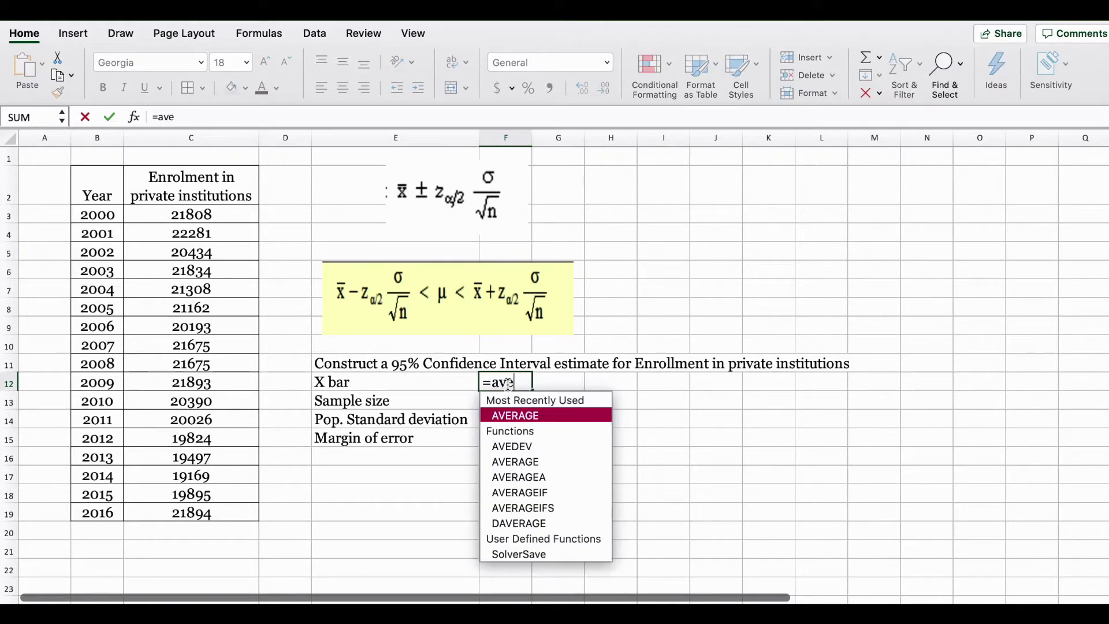
double_click(508, 417)
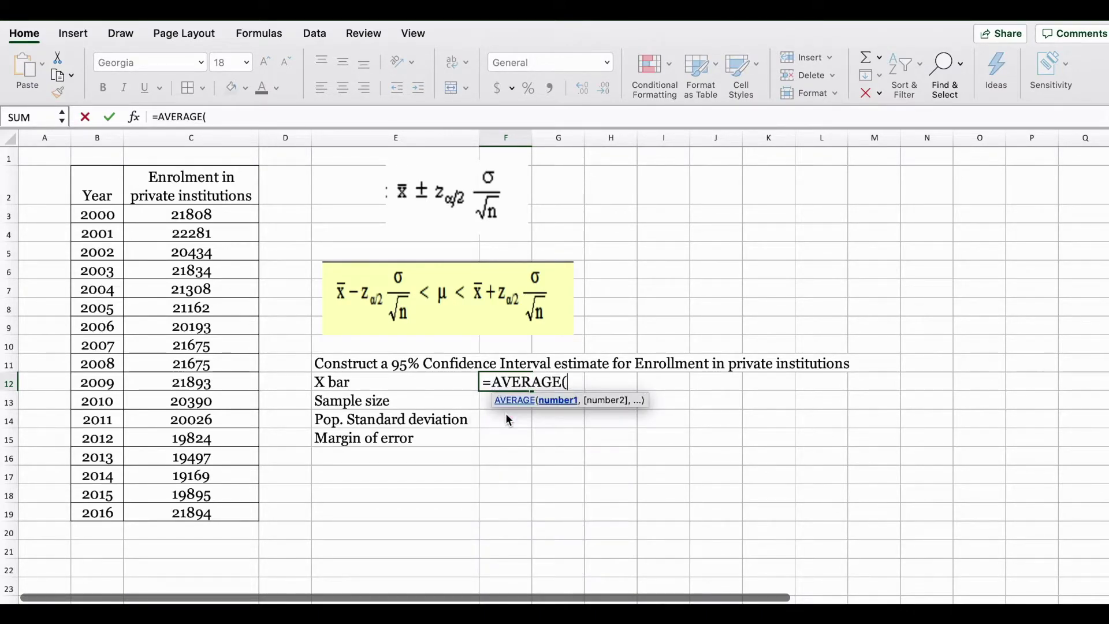
drag(233, 216, 193, 513)
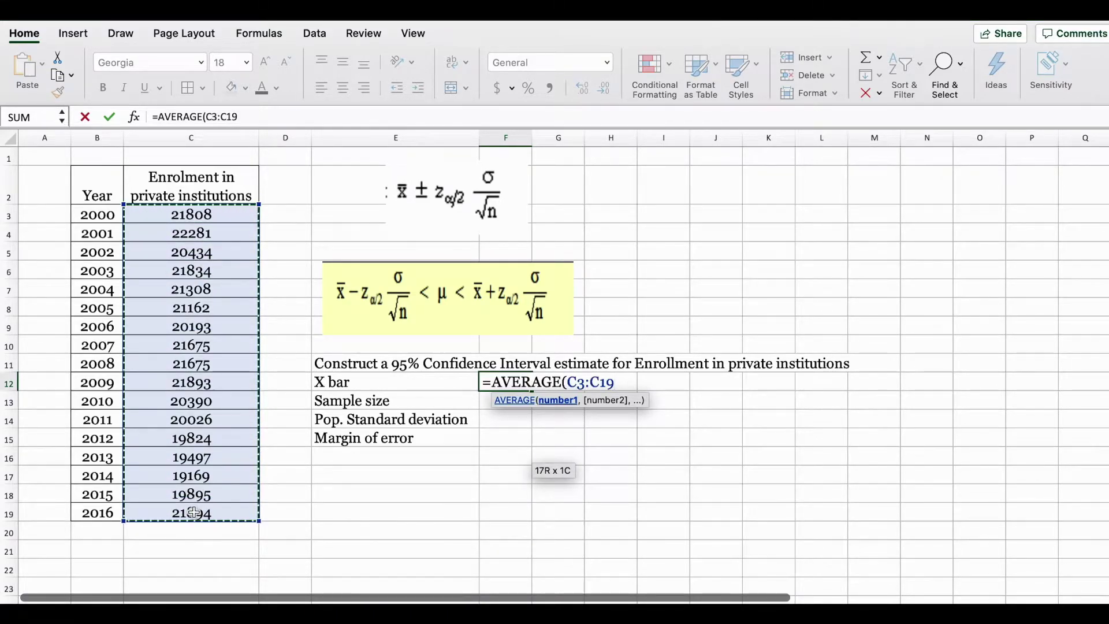
text())
key(Return)
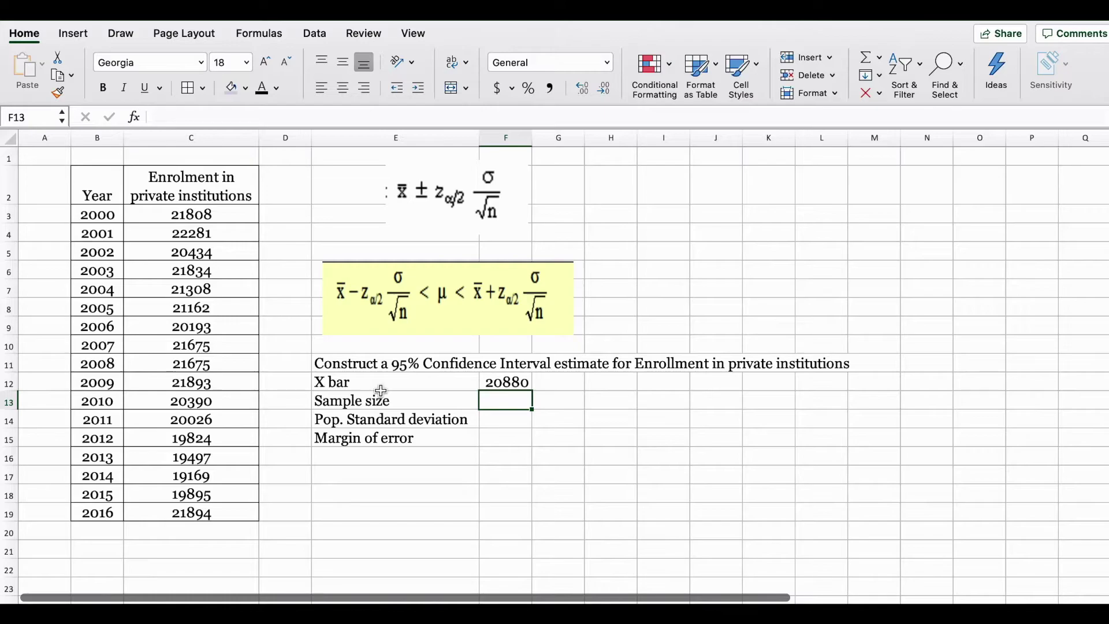
Step: Enter =COUNT(C3:C19) in F13 to get the sample size 17
text(=count)
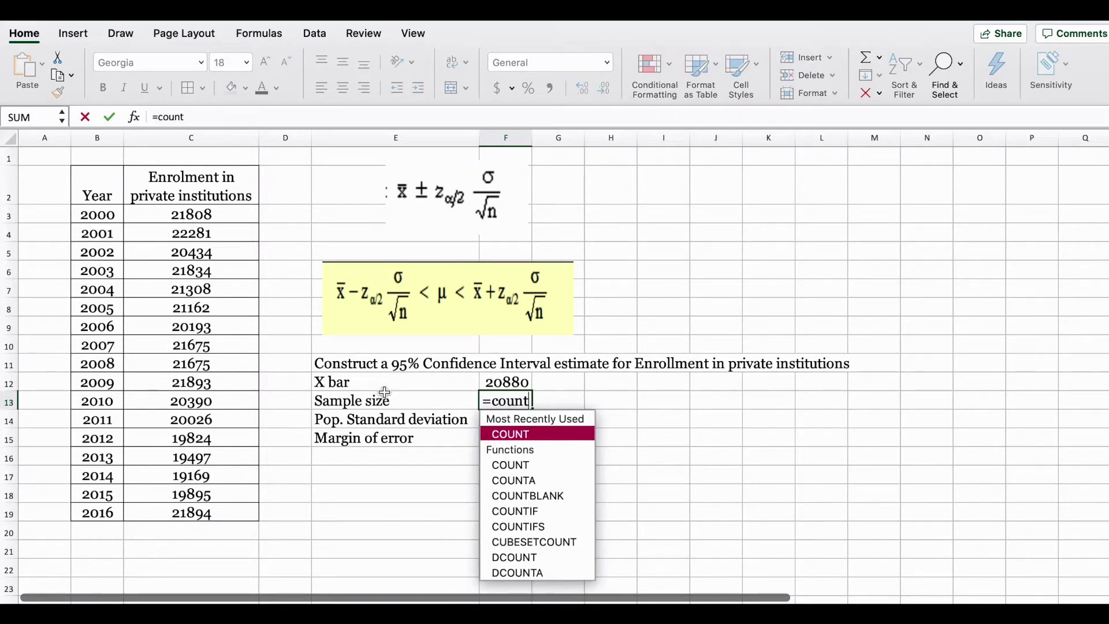
double_click(511, 435)
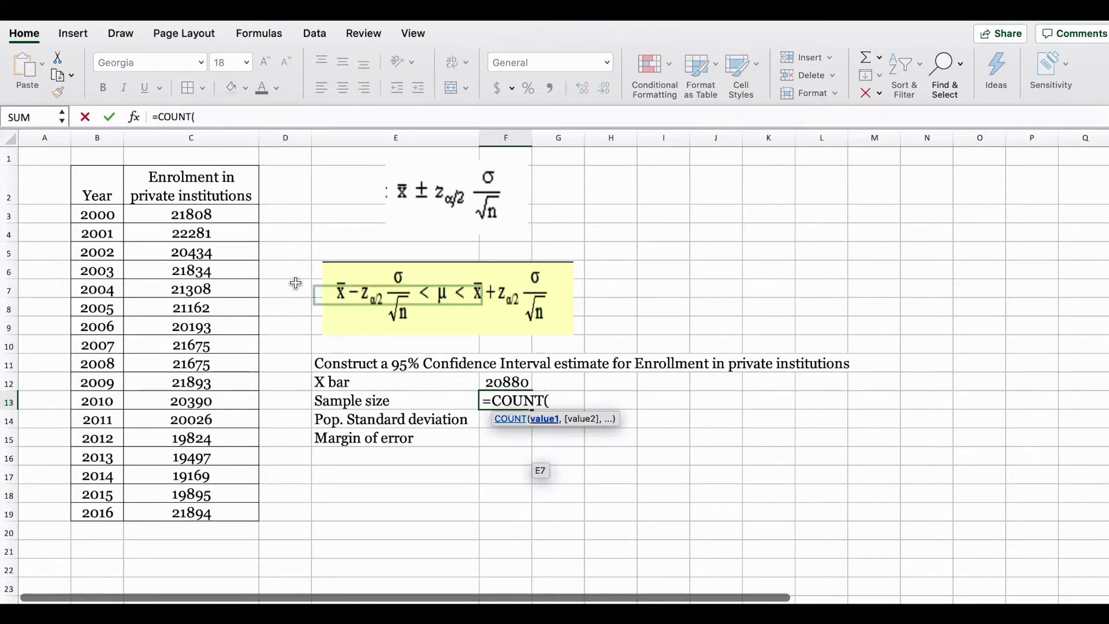
drag(191, 214, 207, 508)
text())
key(Return)
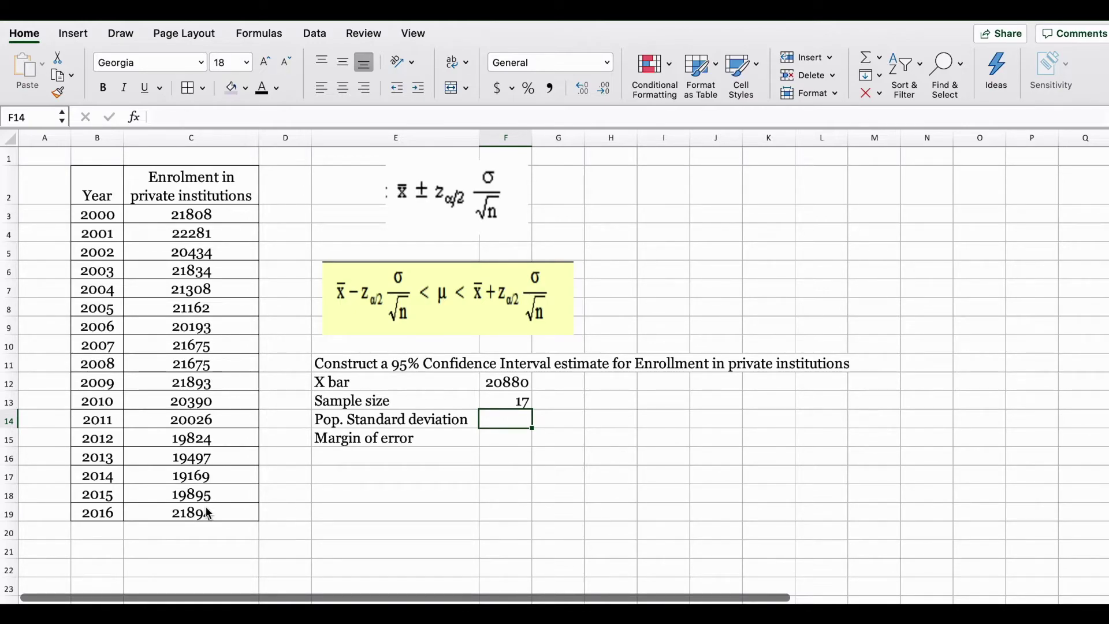
Step: Enter =STDEV.P(C3:C19) in F14, giving a population standard deviation of 966.5
text(=)
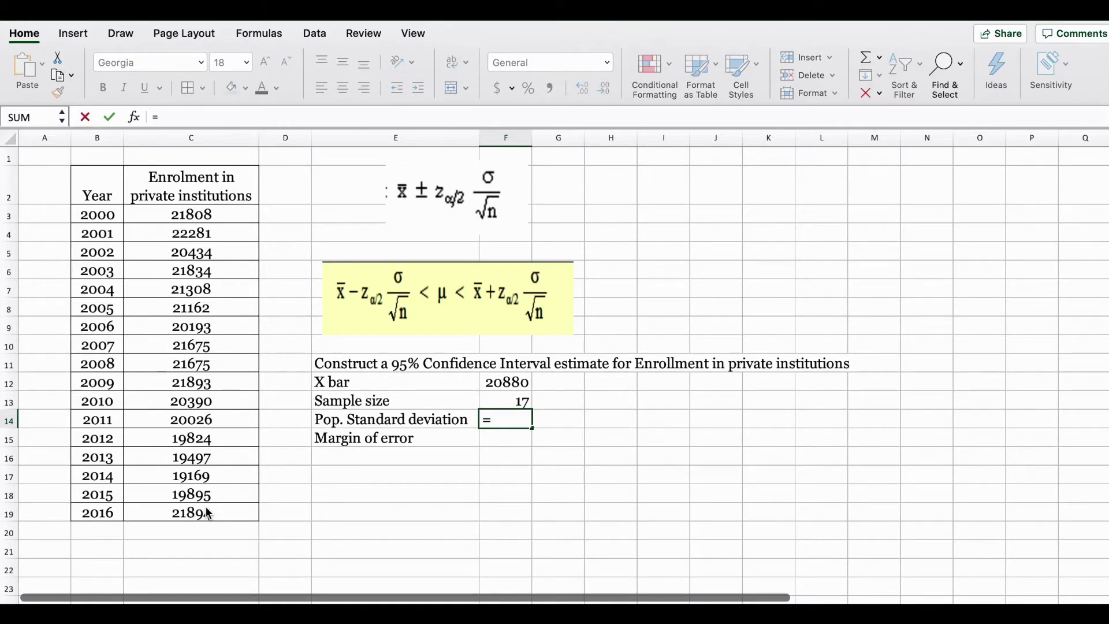
text(std)
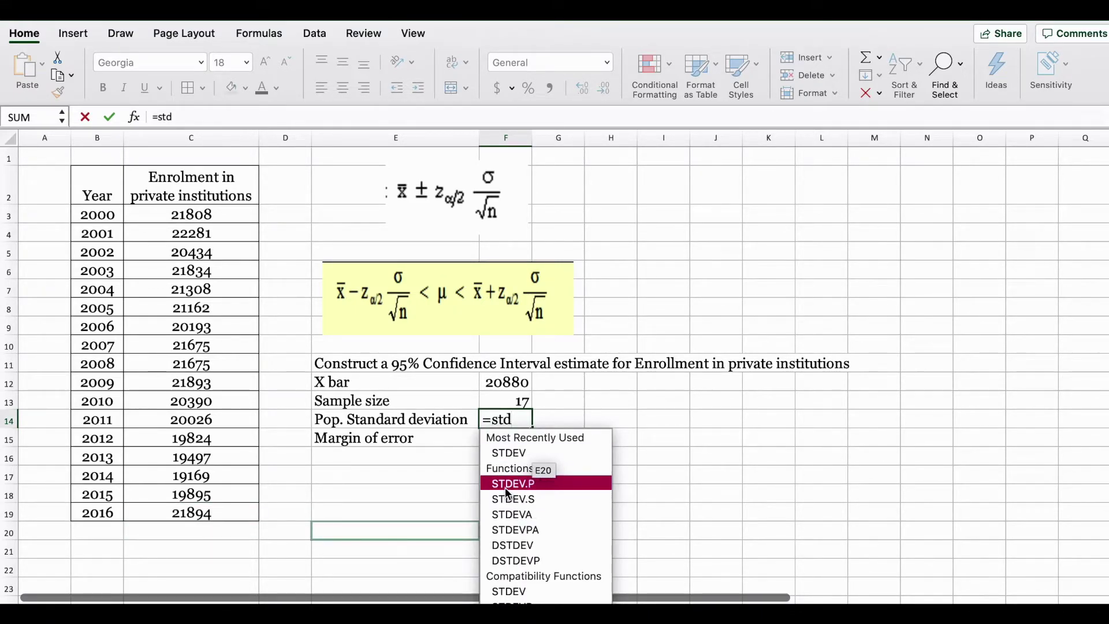
double_click(528, 487)
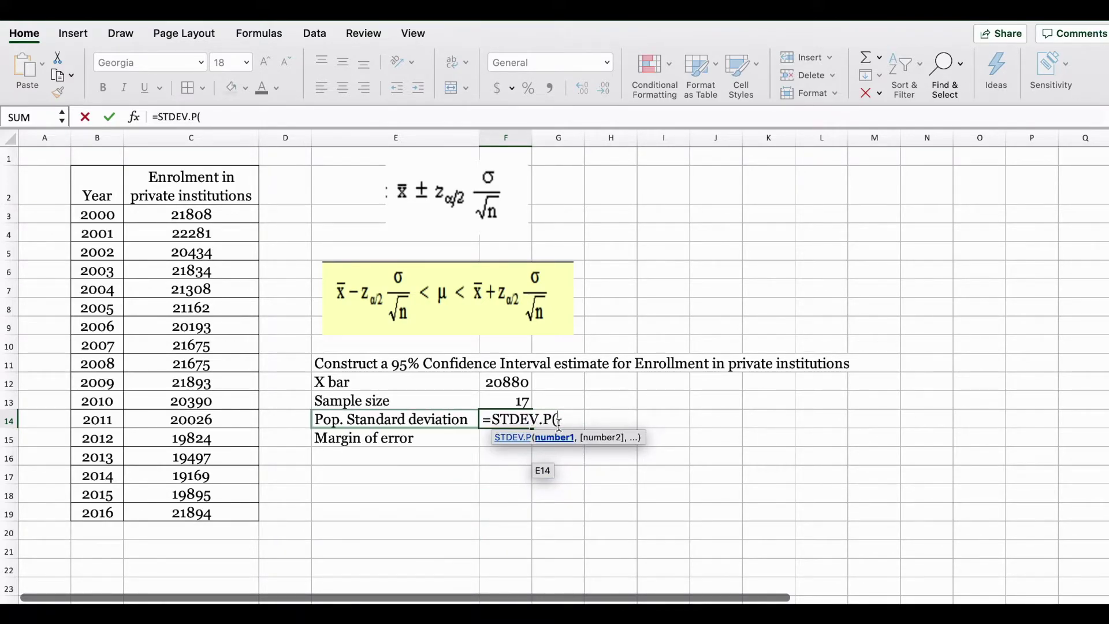
click(222, 219)
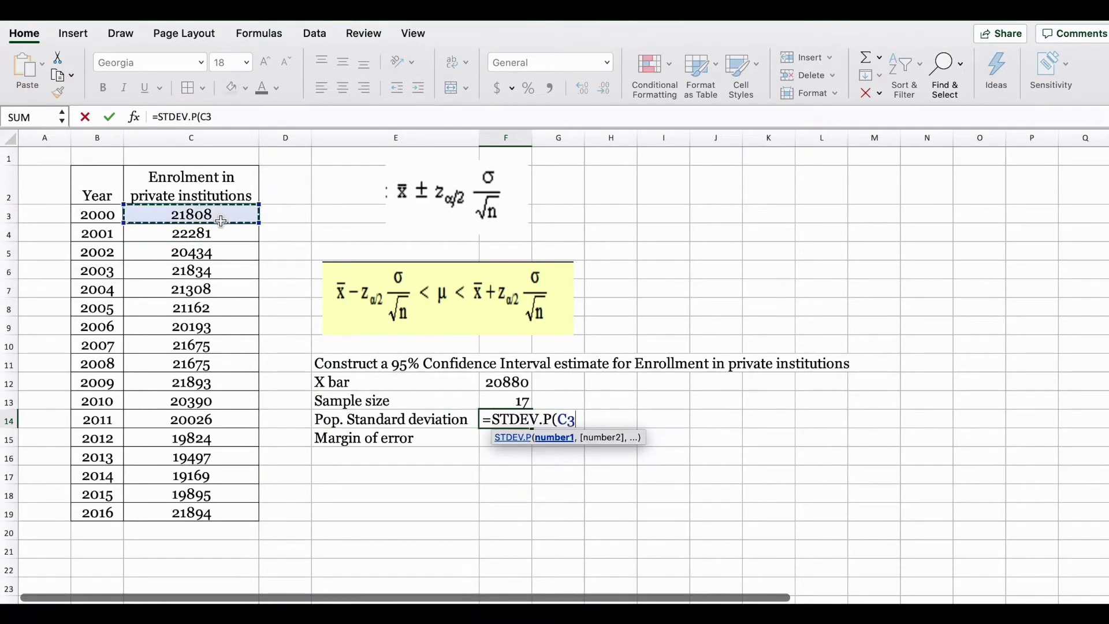
drag(221, 221, 194, 520)
key(Return)
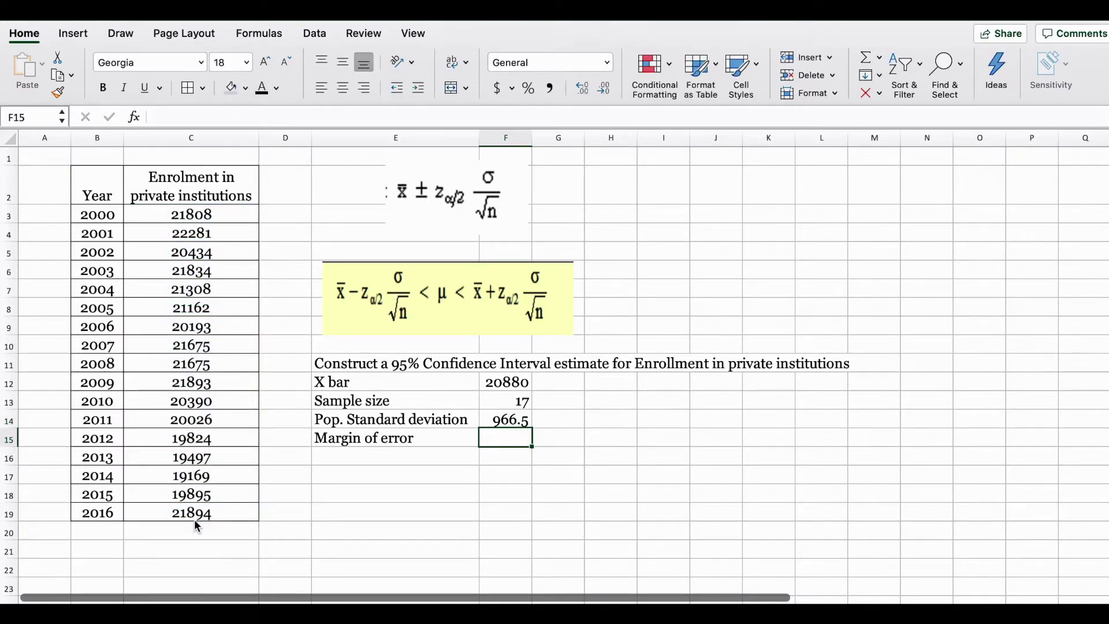
click(246, 91)
Step: Shade F15 light orange and add 'confidence coefficient' with value 0.95 in row 16
click(368, 180)
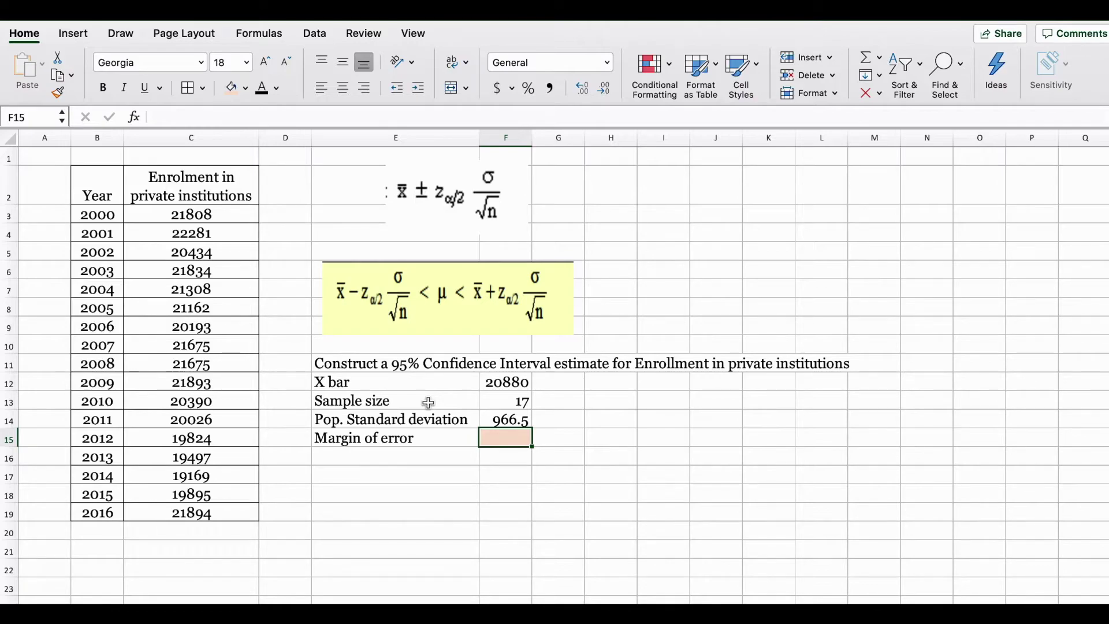
double_click(358, 455)
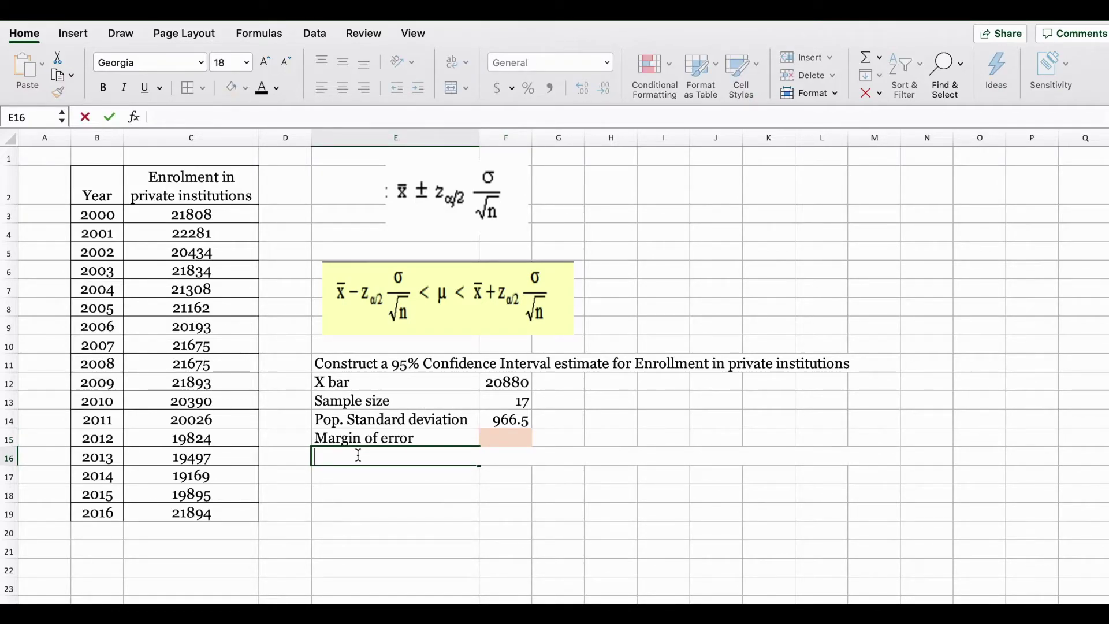
text(confidence coef)
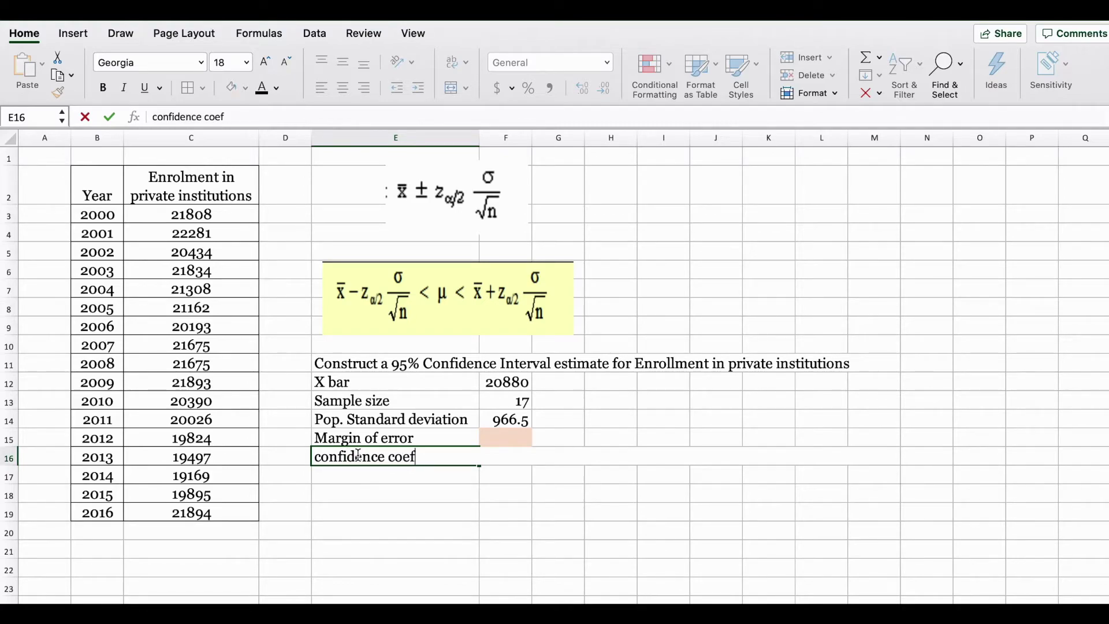
text(ficient)
key(Tab)
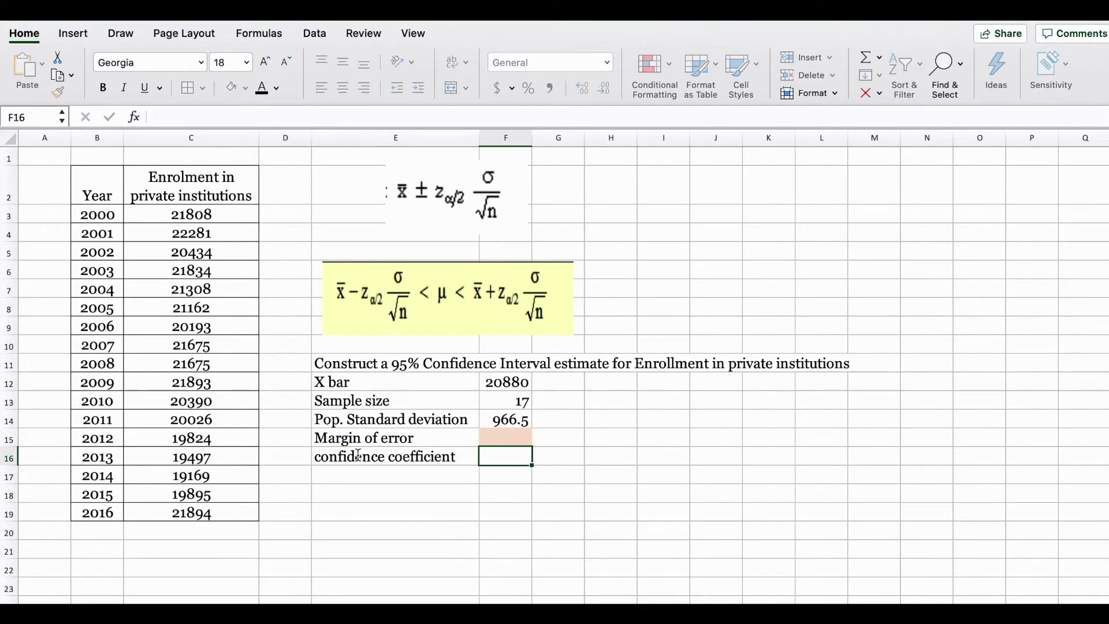
text(.95)
key(Return)
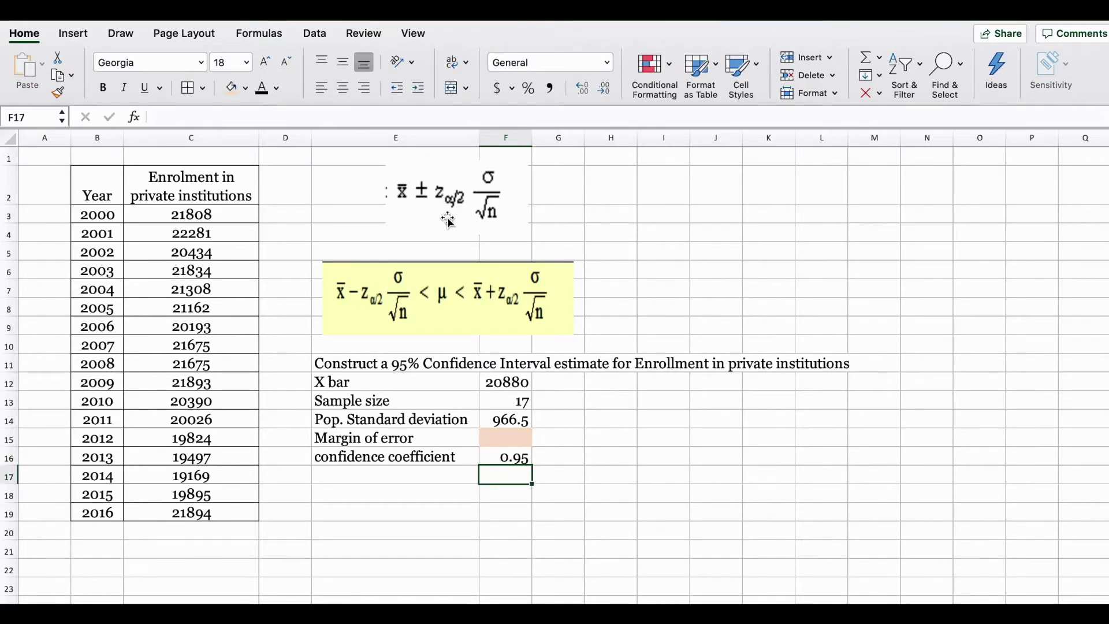
Step: Add an 'alpha' label in row 17 with the formula =1-.95, giving 0.05
click(445, 476)
text(alpha)
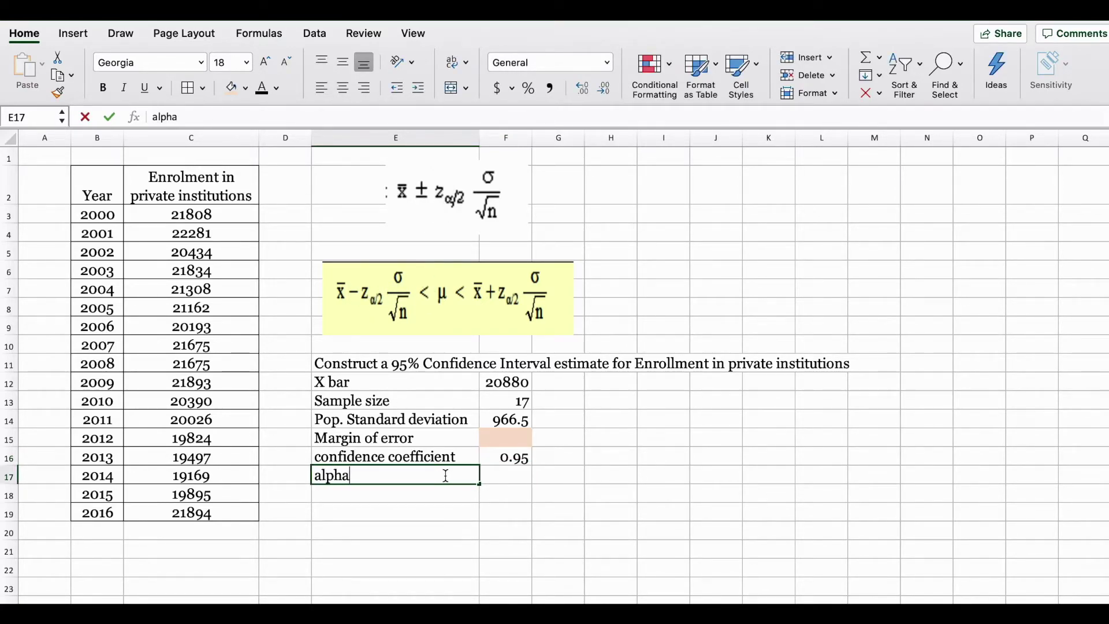
key(Tab)
text(1-)
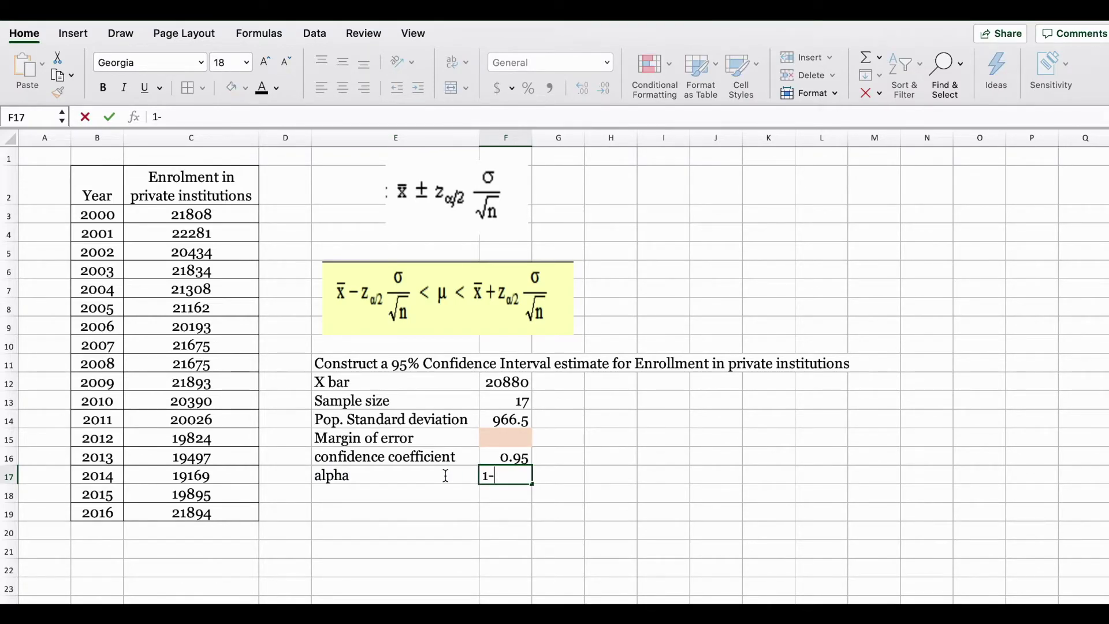
text(.95)
key(Return)
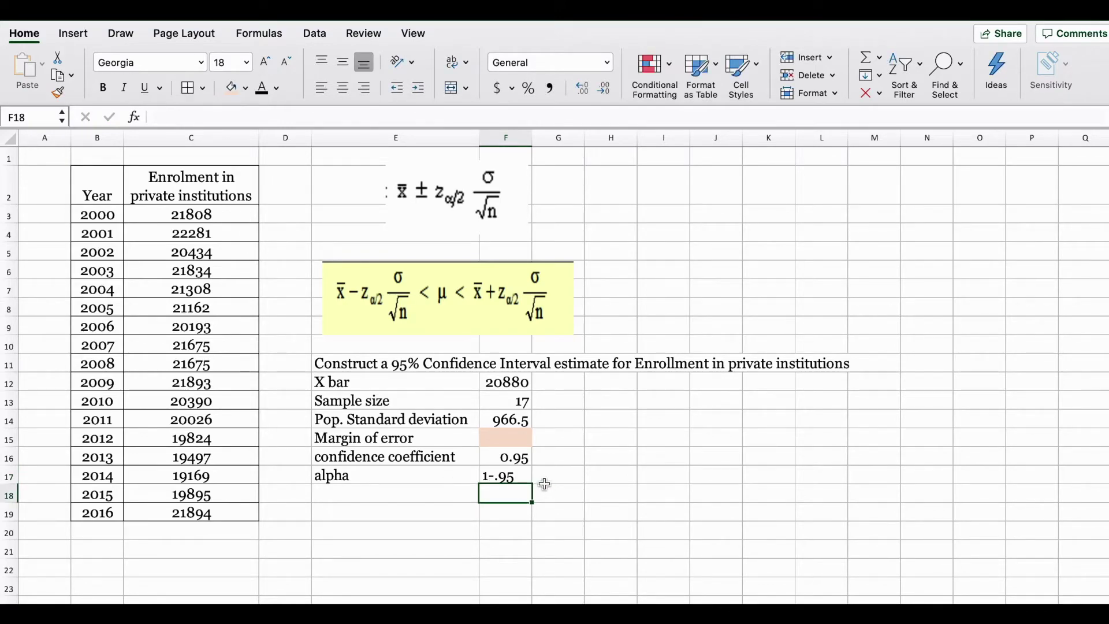
click(517, 477)
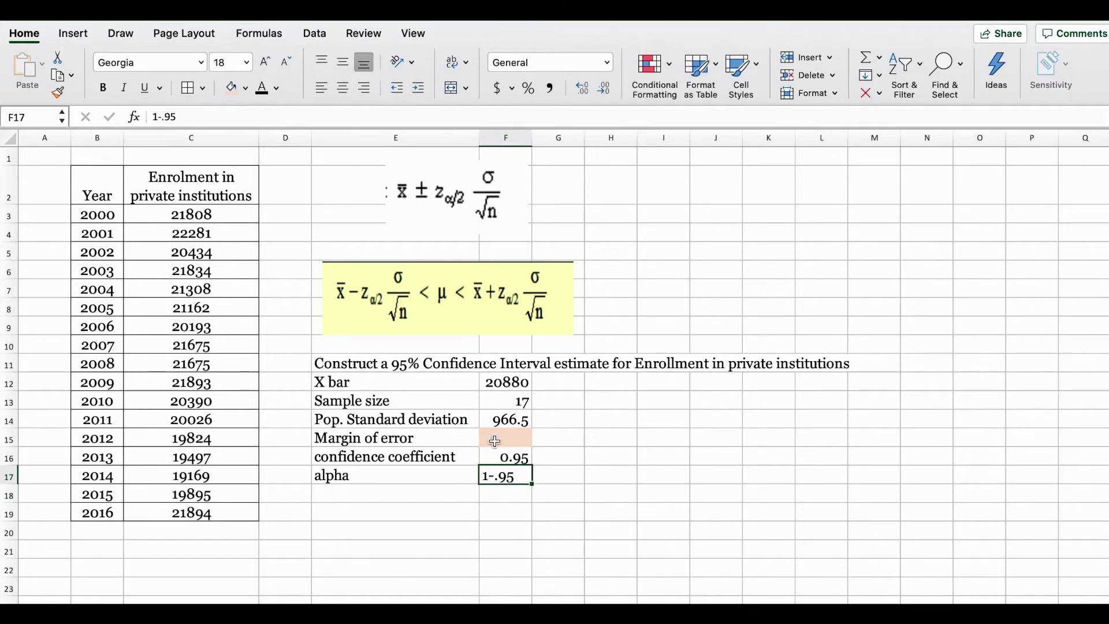
click(153, 117)
text(=)
key(Return)
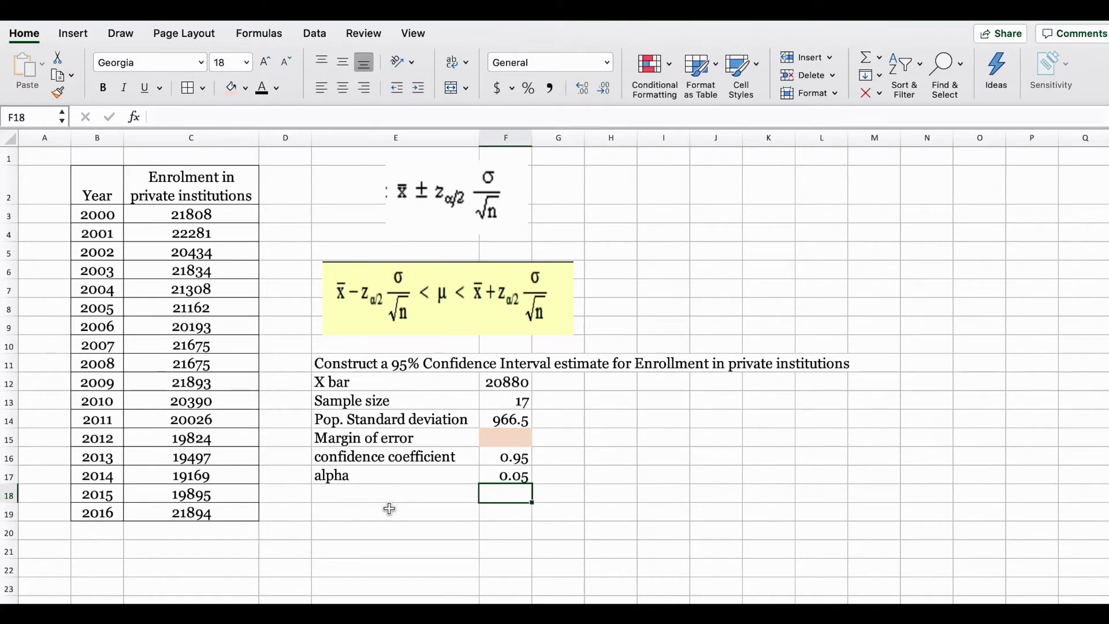
click(515, 441)
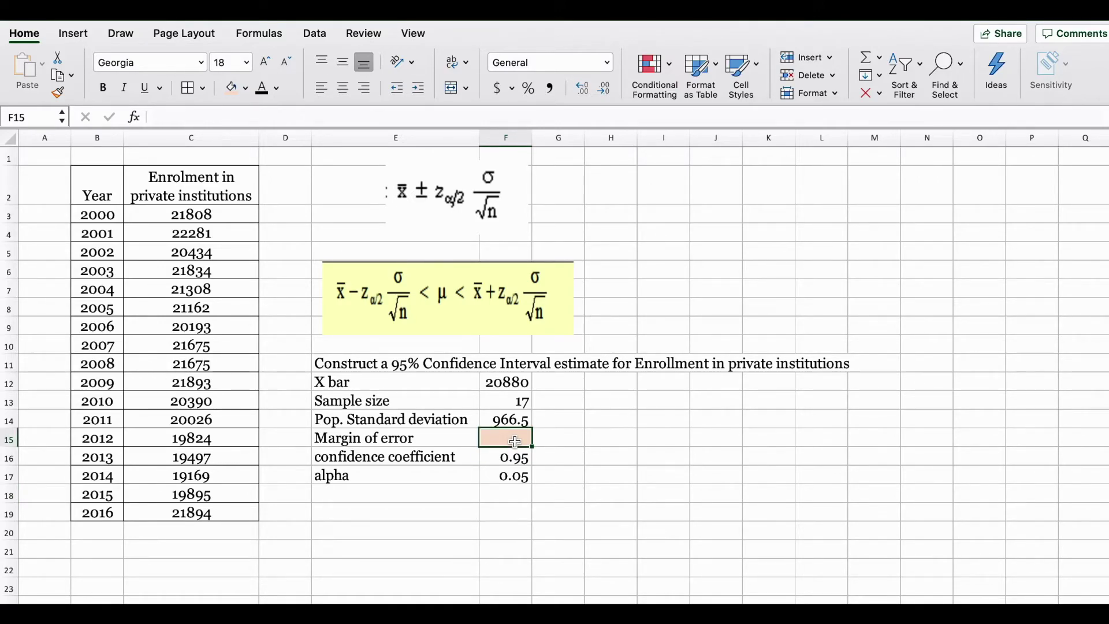
Step: Enter =CONFIDENCE.NORM(F17,F14,F13) in F15, giving a margin of error of 459.5
text(=confiden)
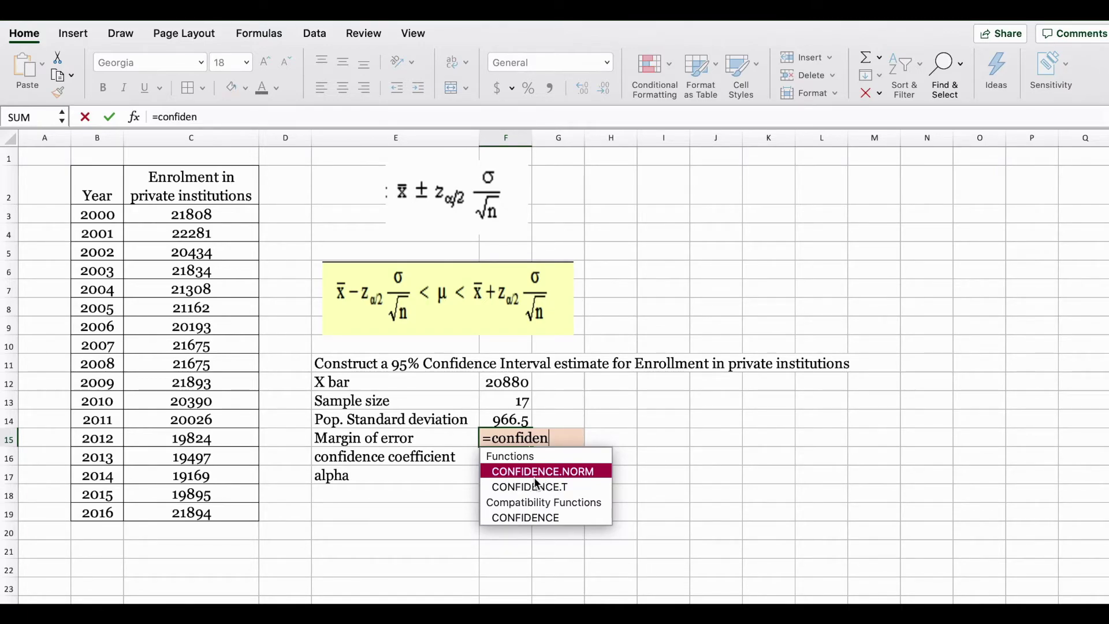
double_click(551, 474)
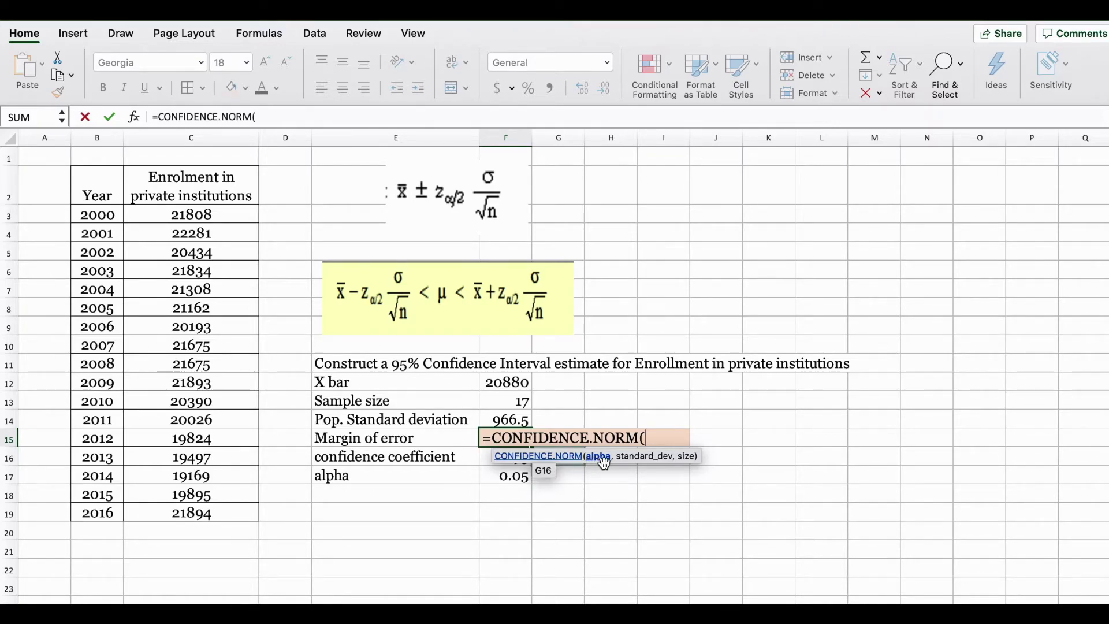
click(514, 479)
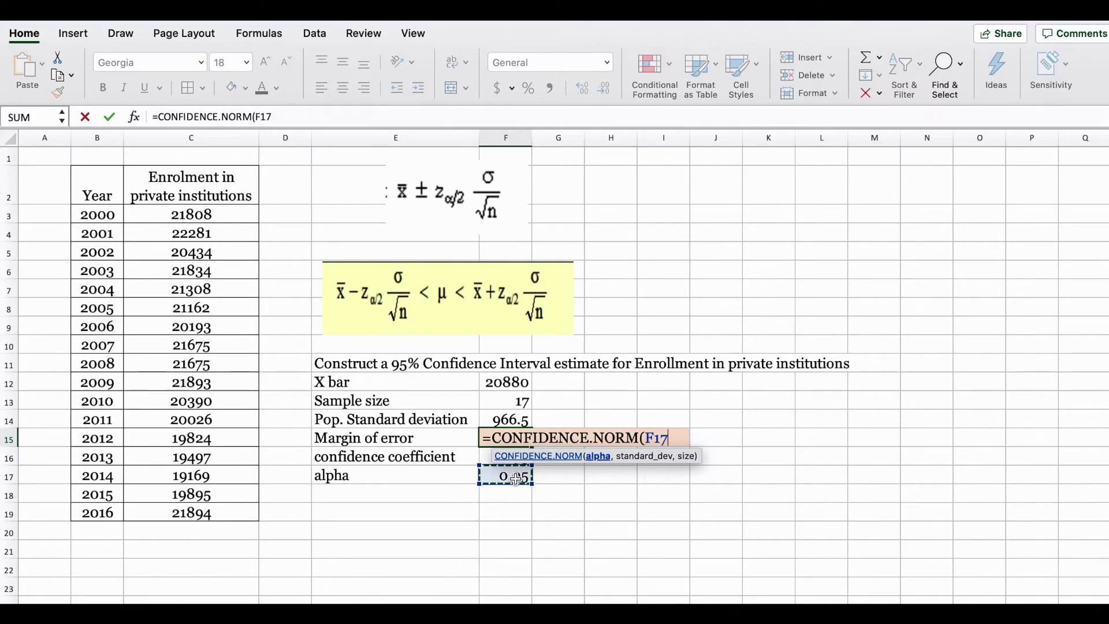
text(,)
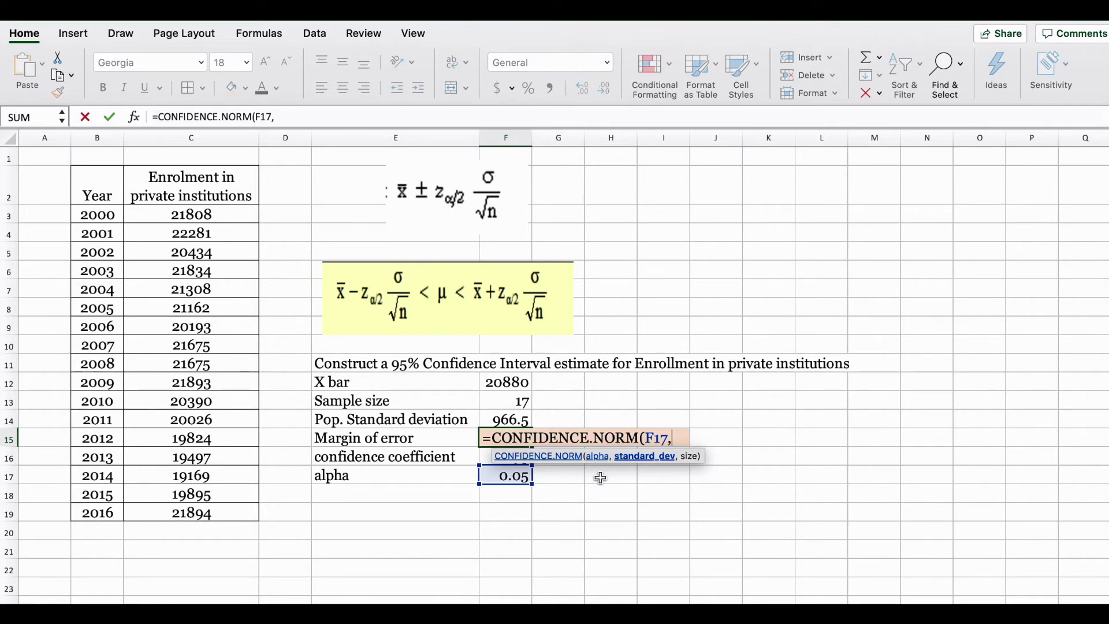
click(511, 420)
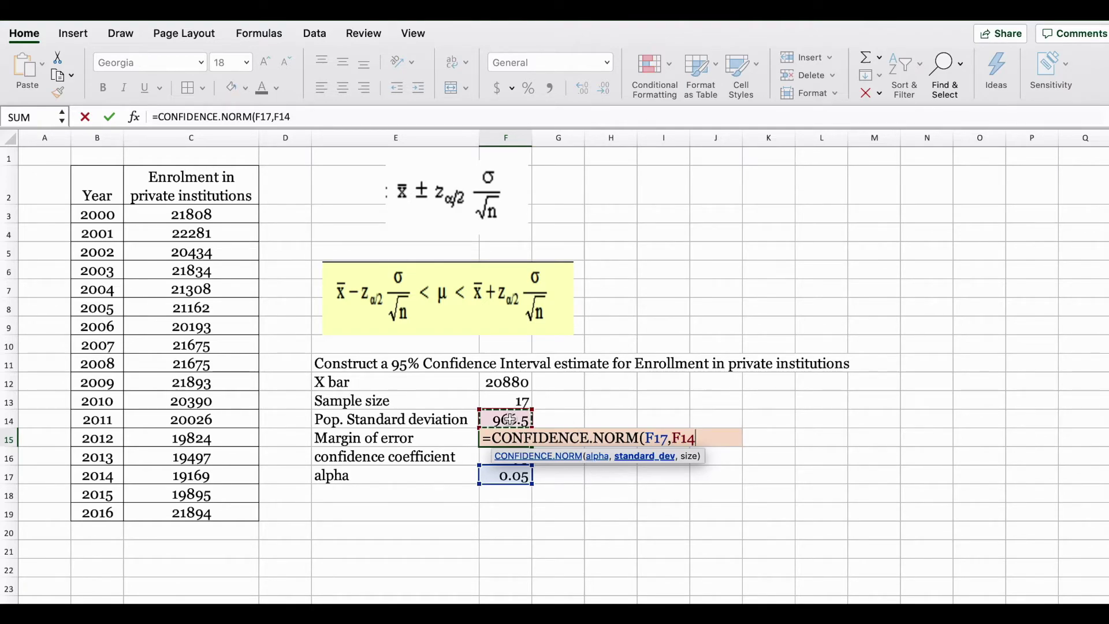
text(,)
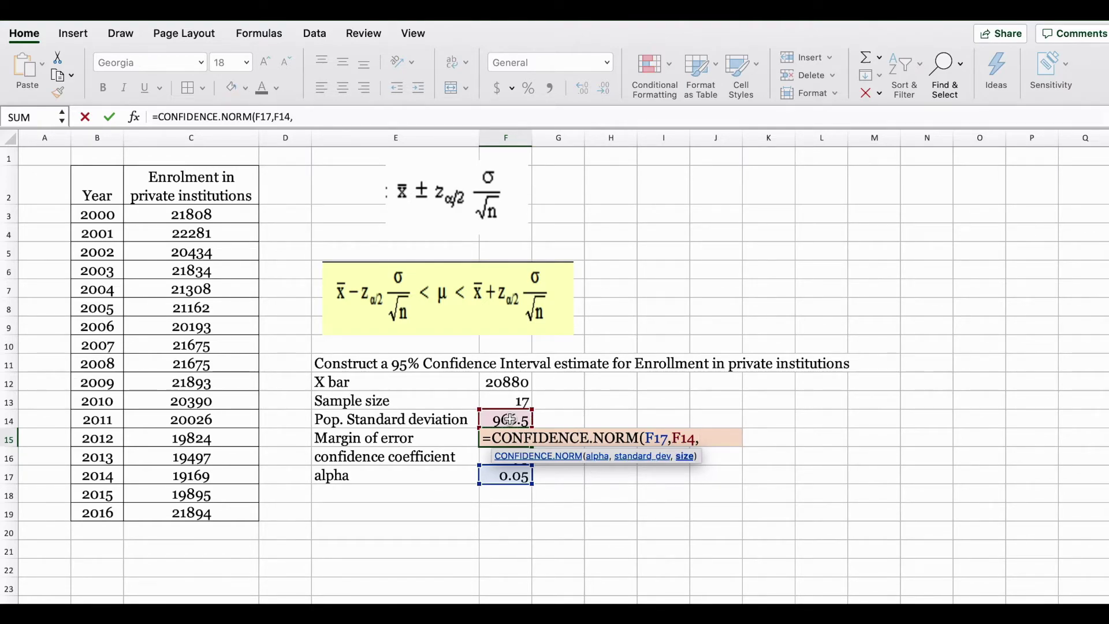
click(506, 398)
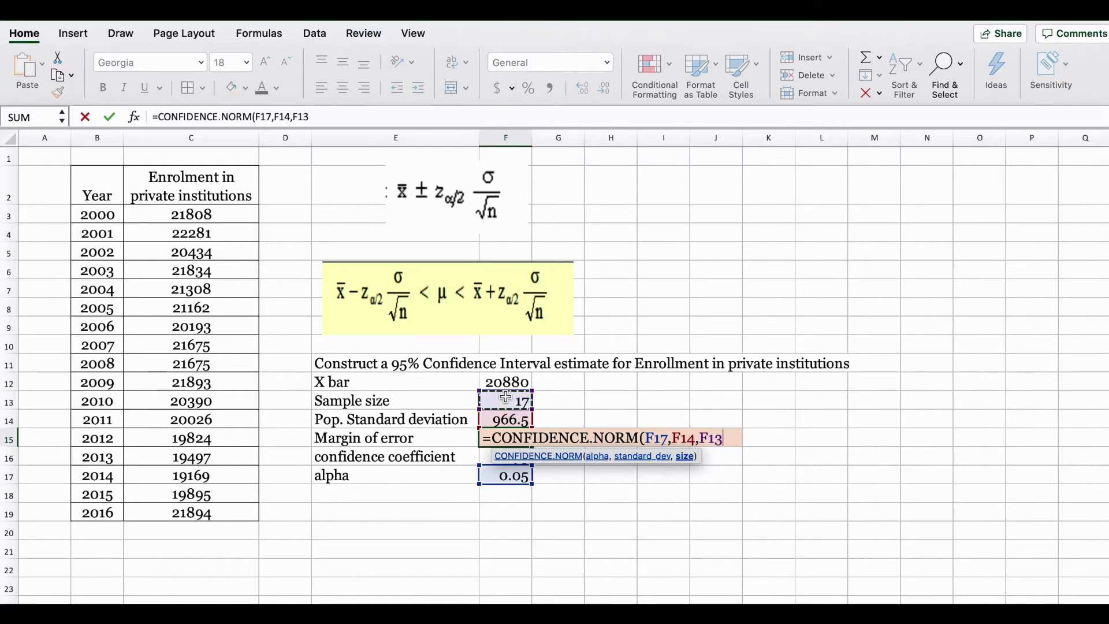
text())
key(Return)
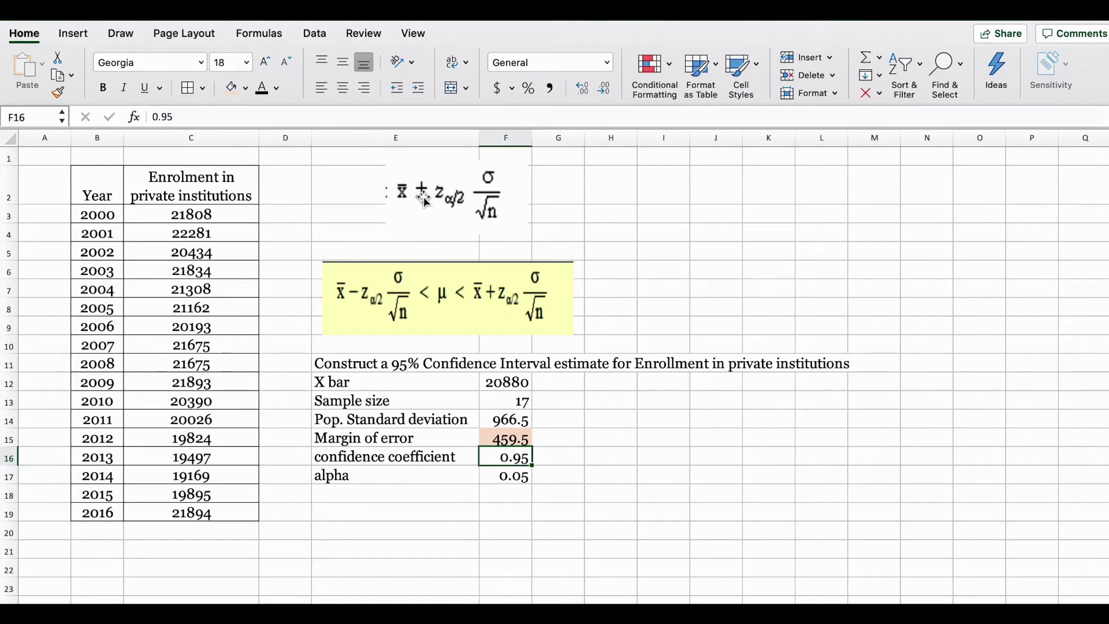
Step: Fill the X bar cell F12 (20880) yellow and review the mean and margin formulas
click(505, 512)
click(511, 379)
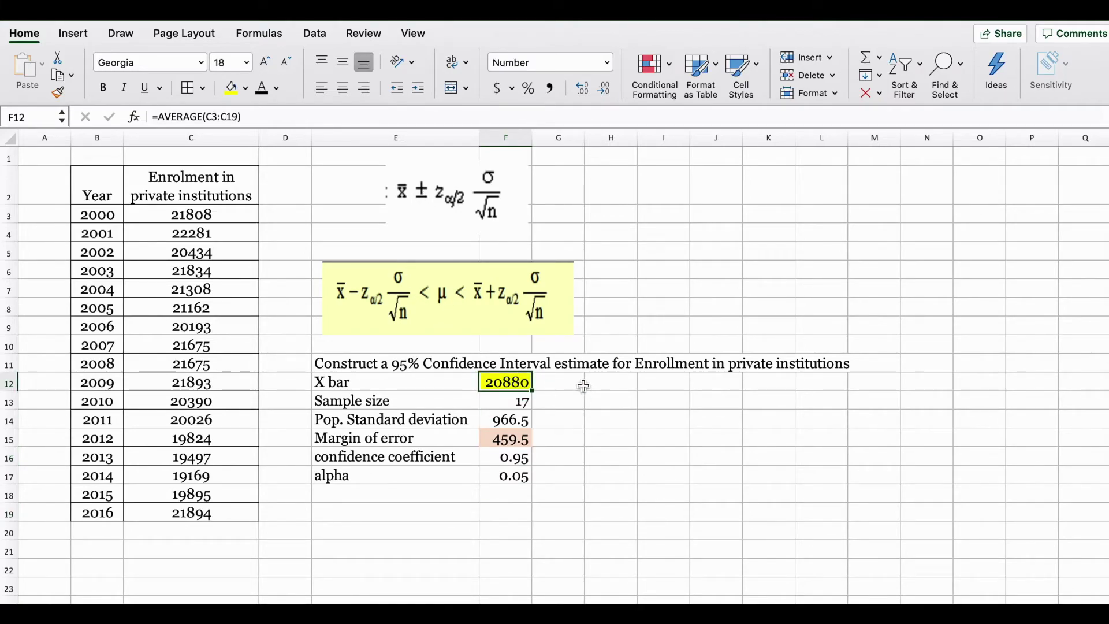
click(506, 513)
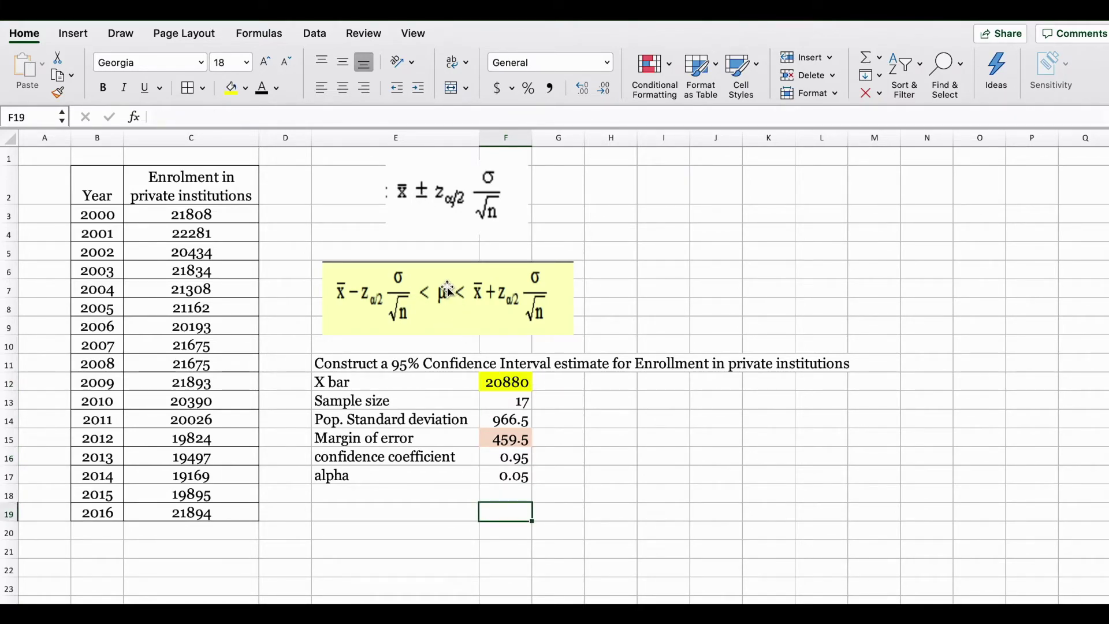
click(511, 439)
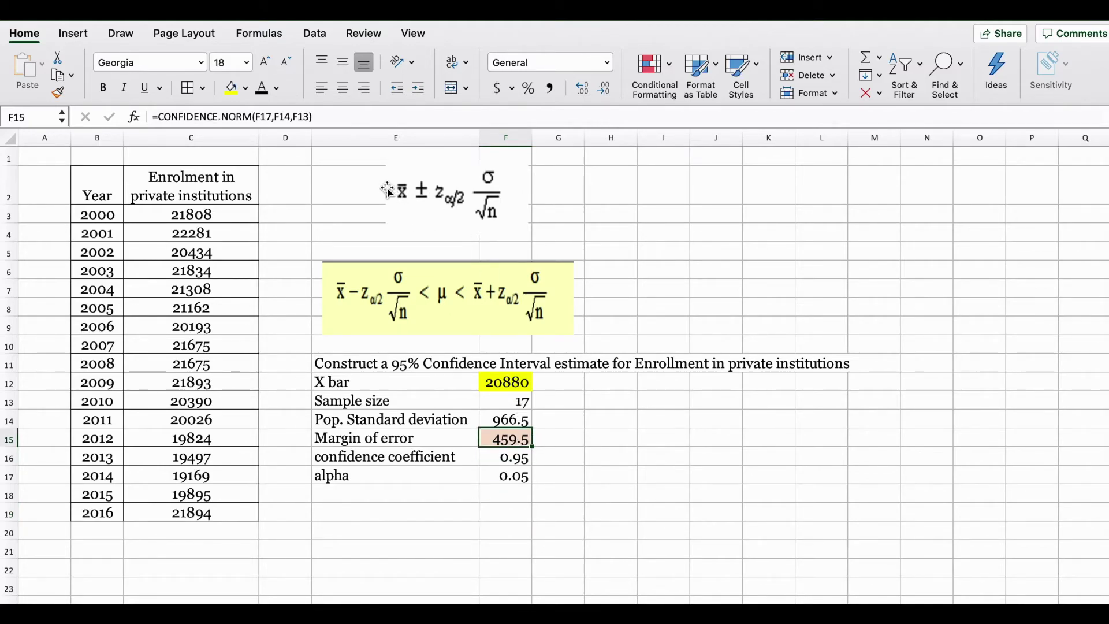
click(509, 515)
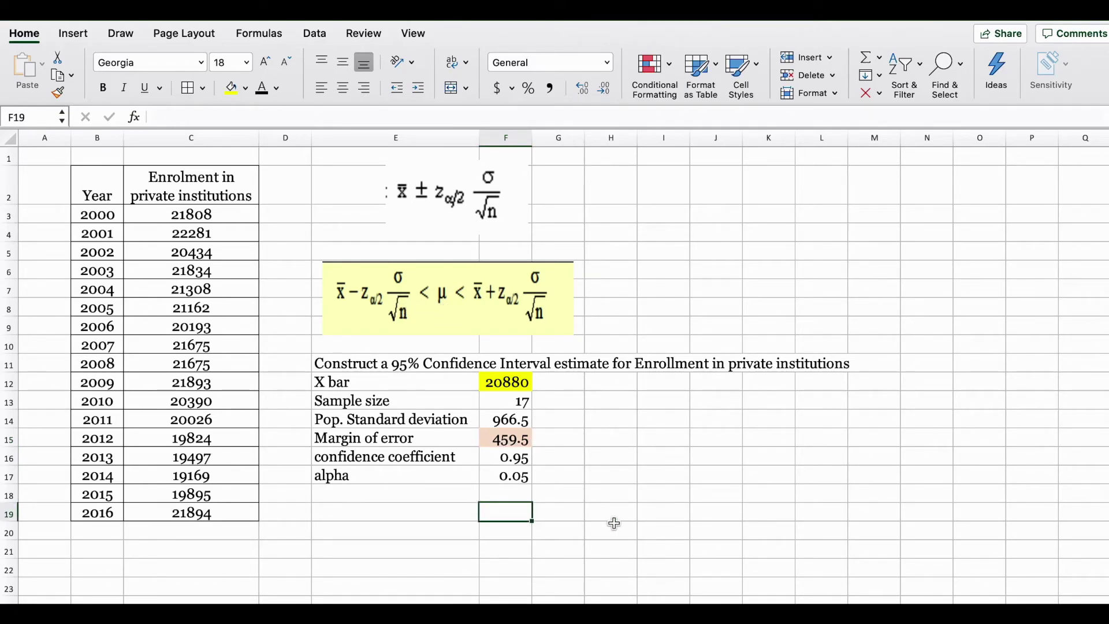
Step: Enter =F12-F15 in F19 for the lower bound 20420
text(=)
click(510, 384)
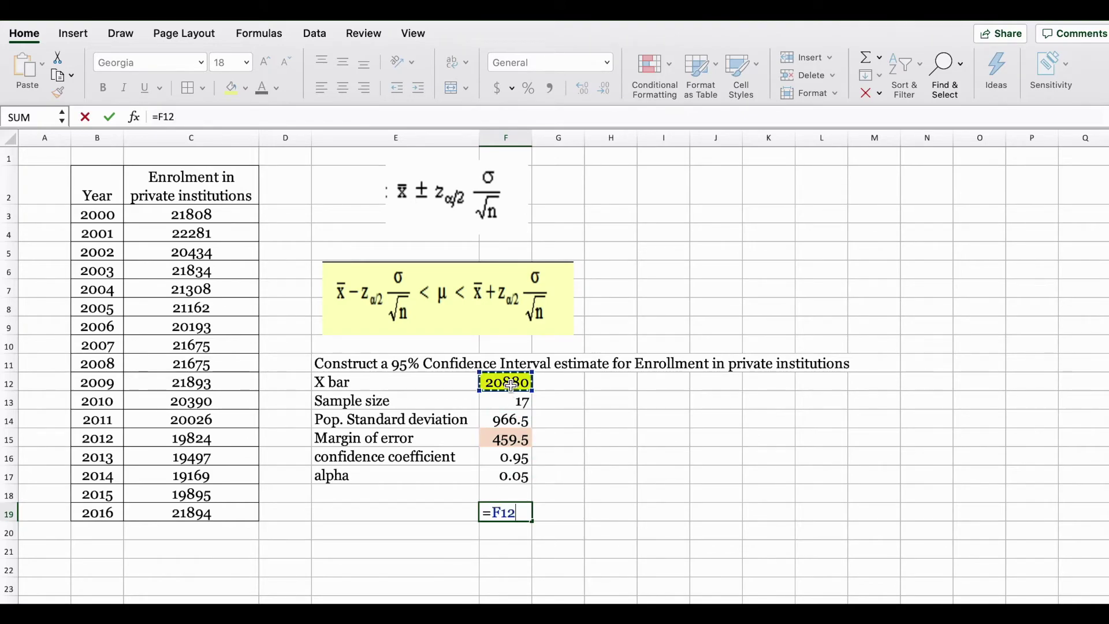
text(-)
click(511, 440)
key(Return)
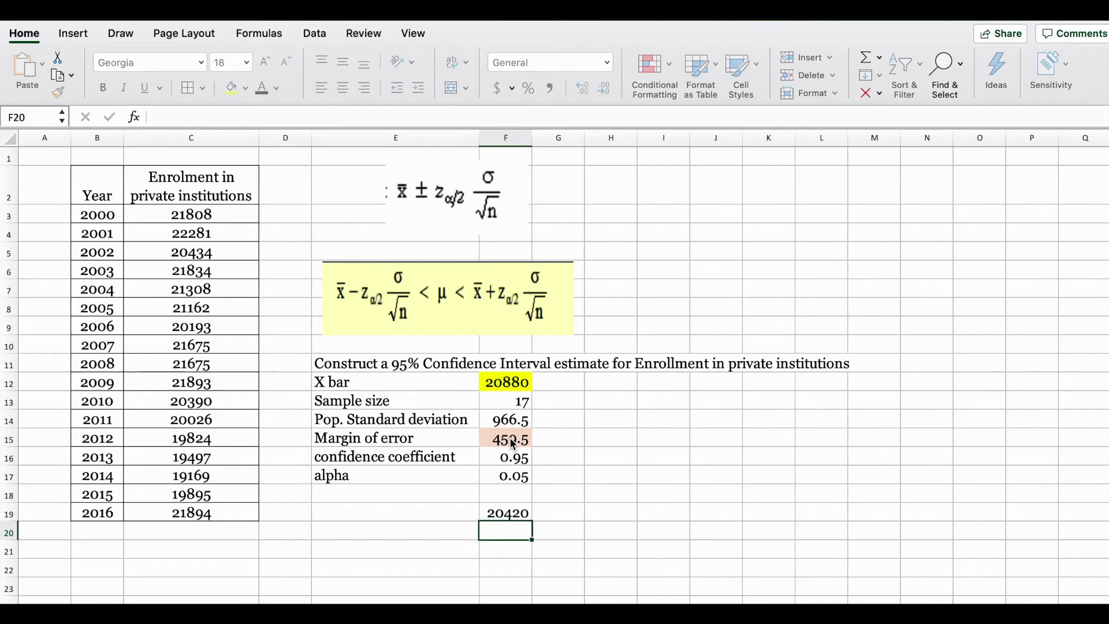
Step: Enter =F12+F15 in H19 for the upper bound 21339
click(599, 511)
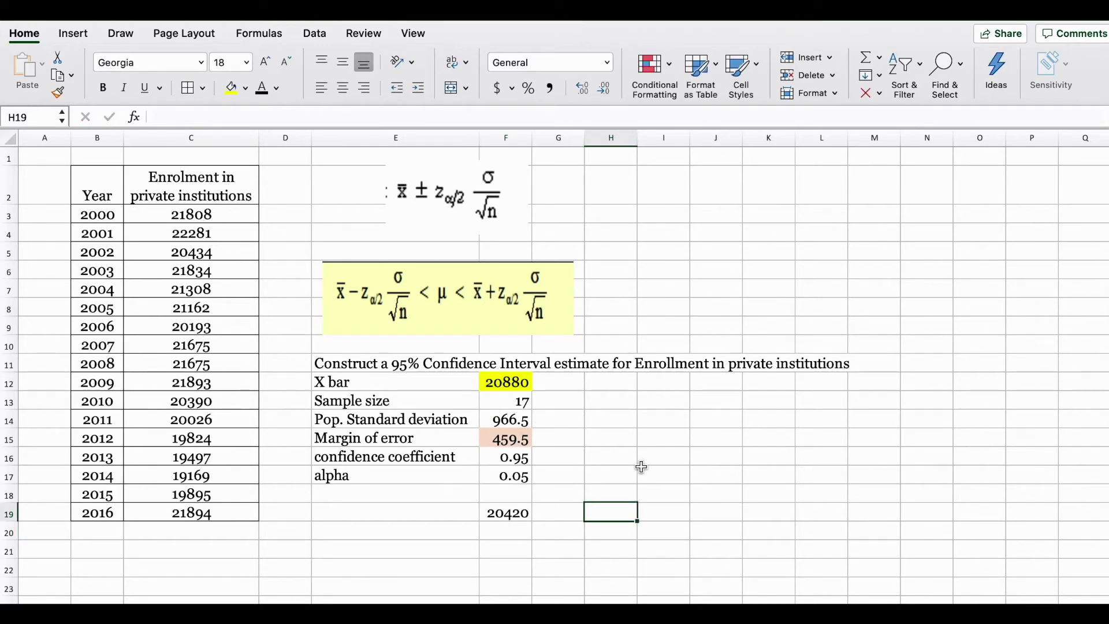
text(=)
click(521, 399)
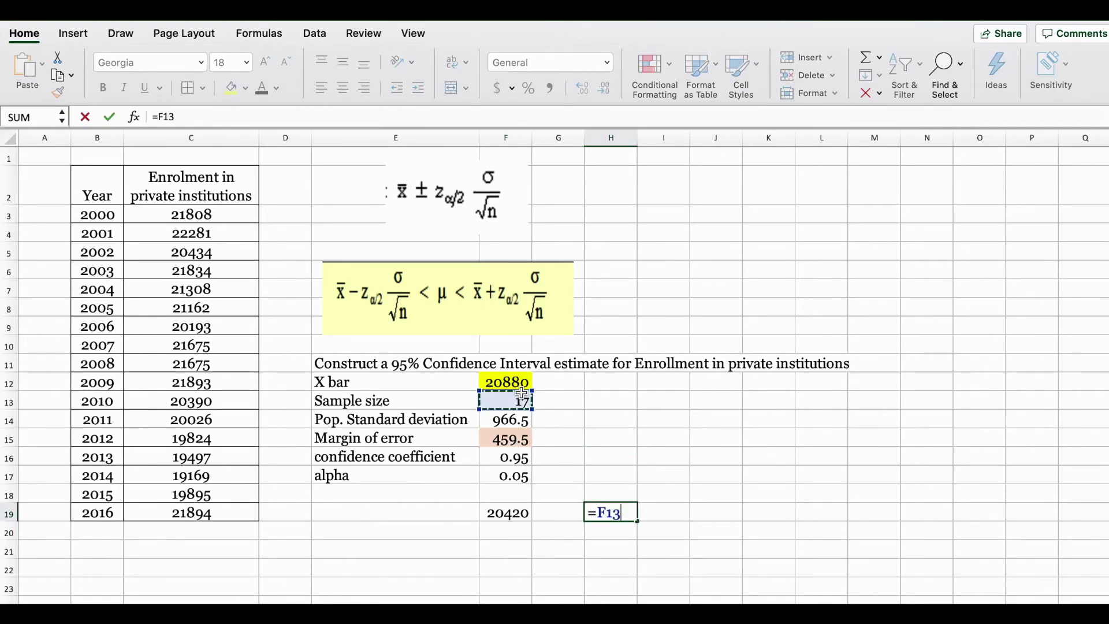
key(BackSpace)
key(BackSpace)
key(BackSpace)
click(511, 378)
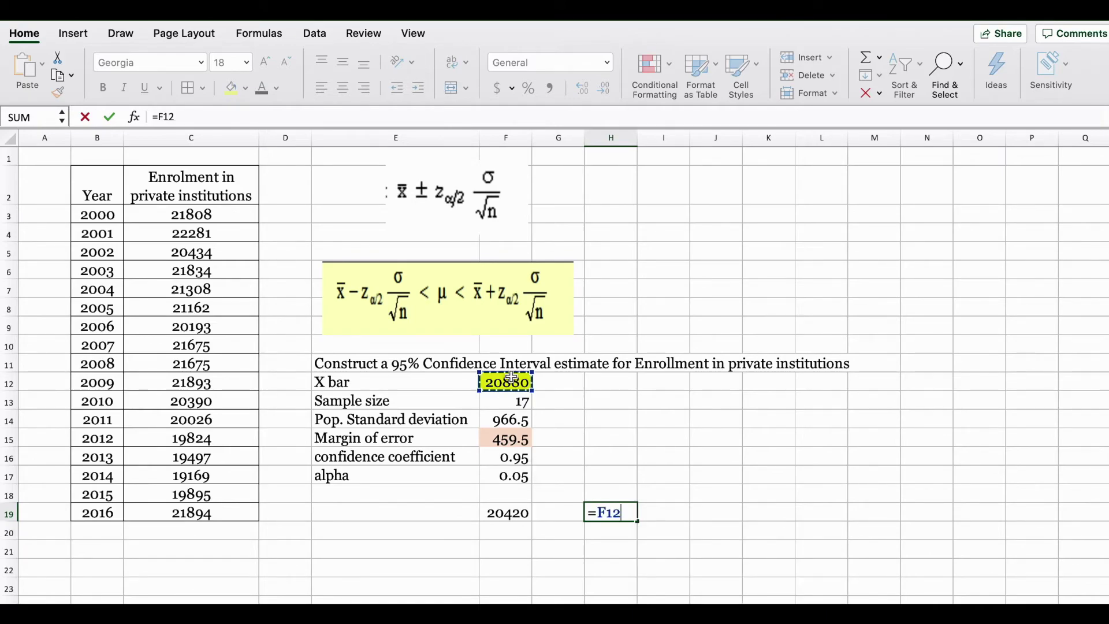
text(+)
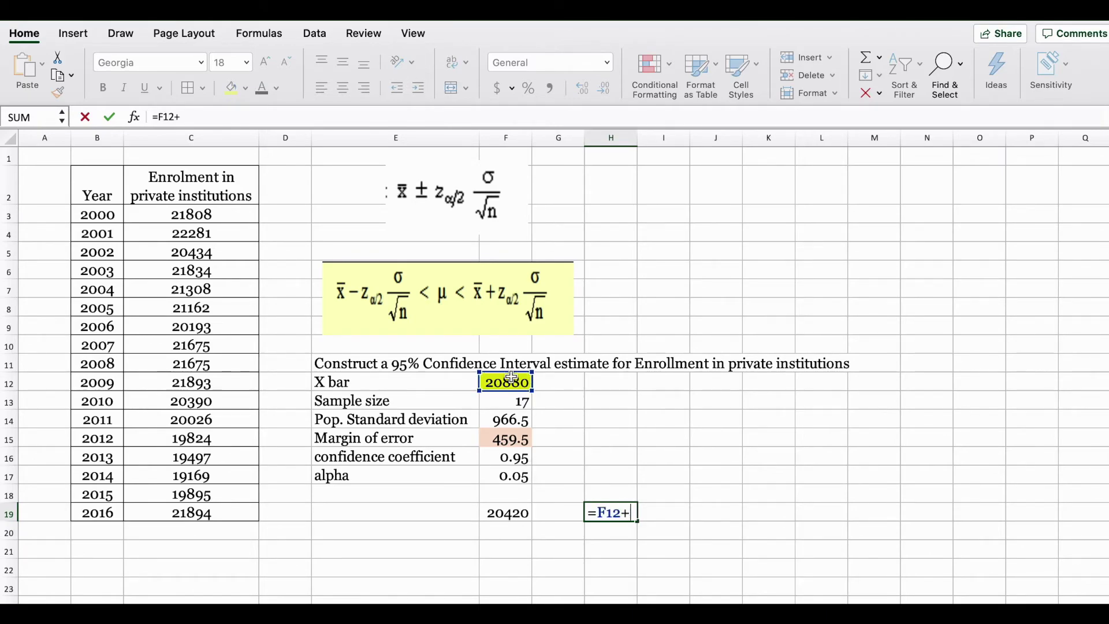
click(522, 441)
key(Return)
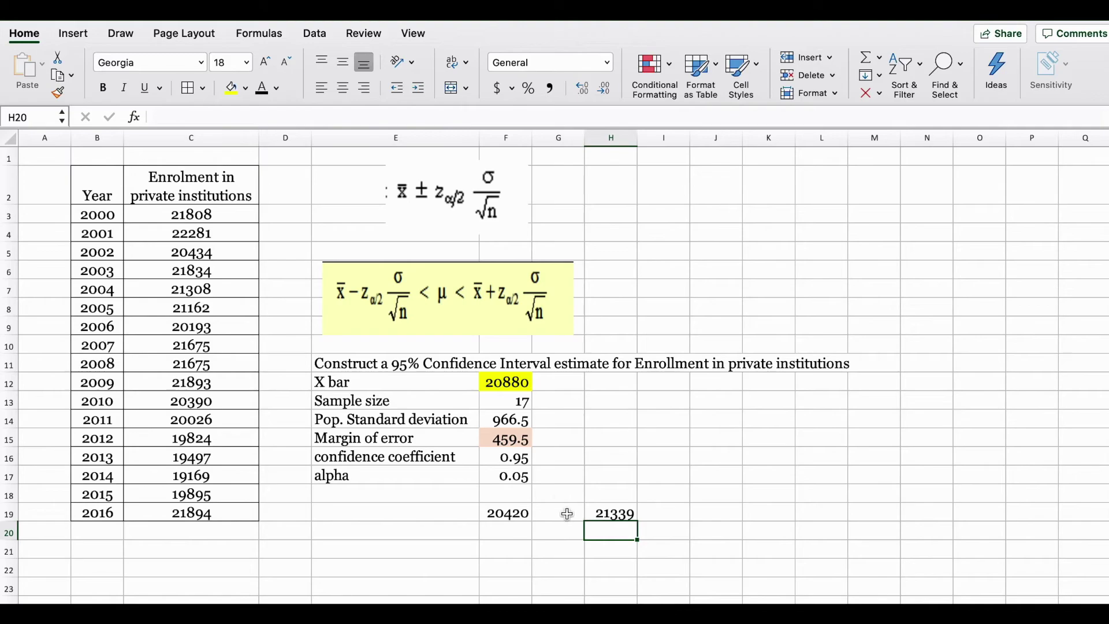
click(565, 512)
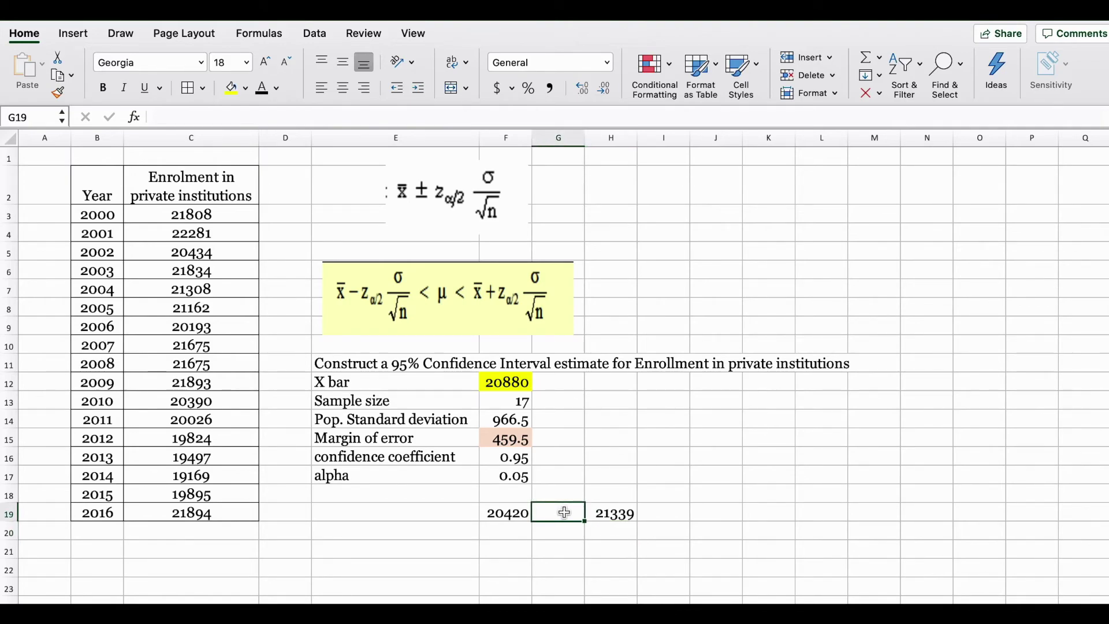
Step: Type 'pop. mean' in G19, widen column G to fit it, and recheck both bound formulas
text(pop. mean)
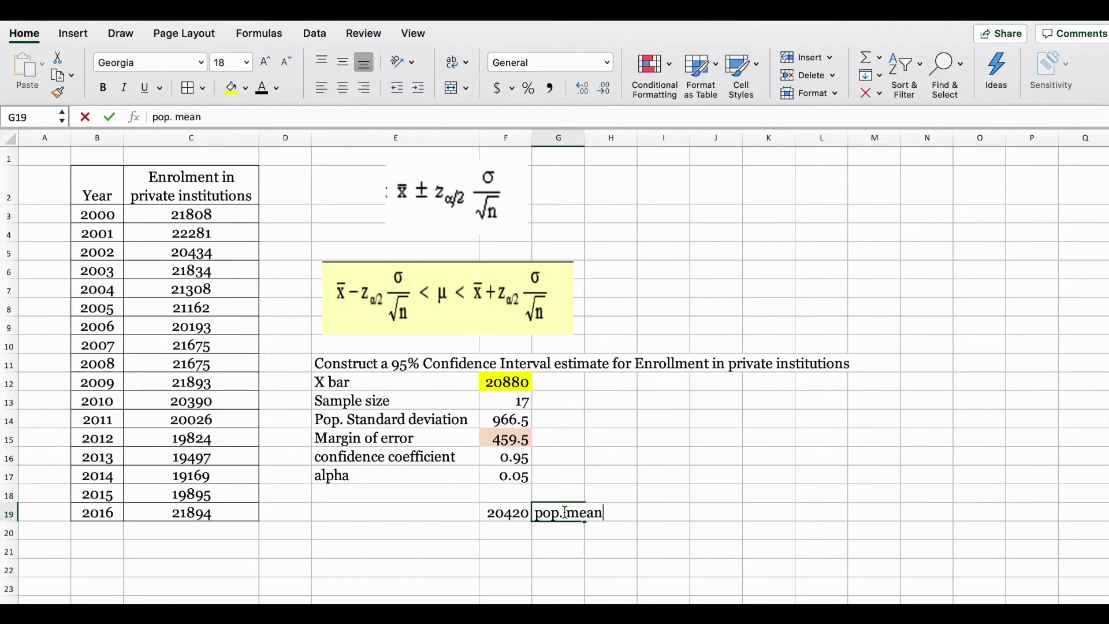
key(Return)
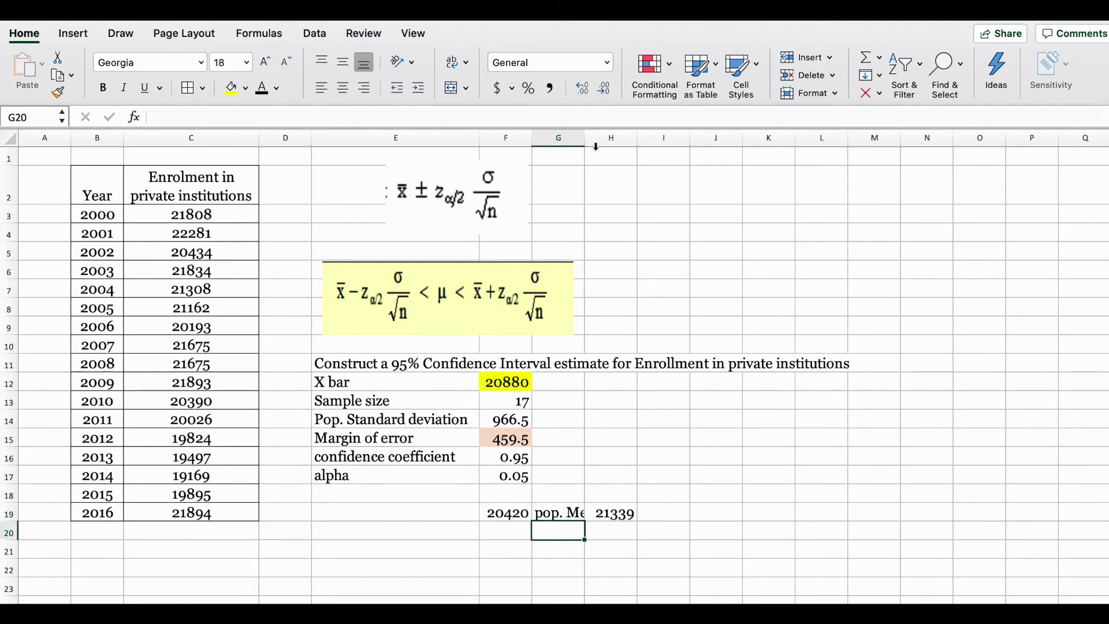
drag(585, 138, 632, 137)
click(730, 464)
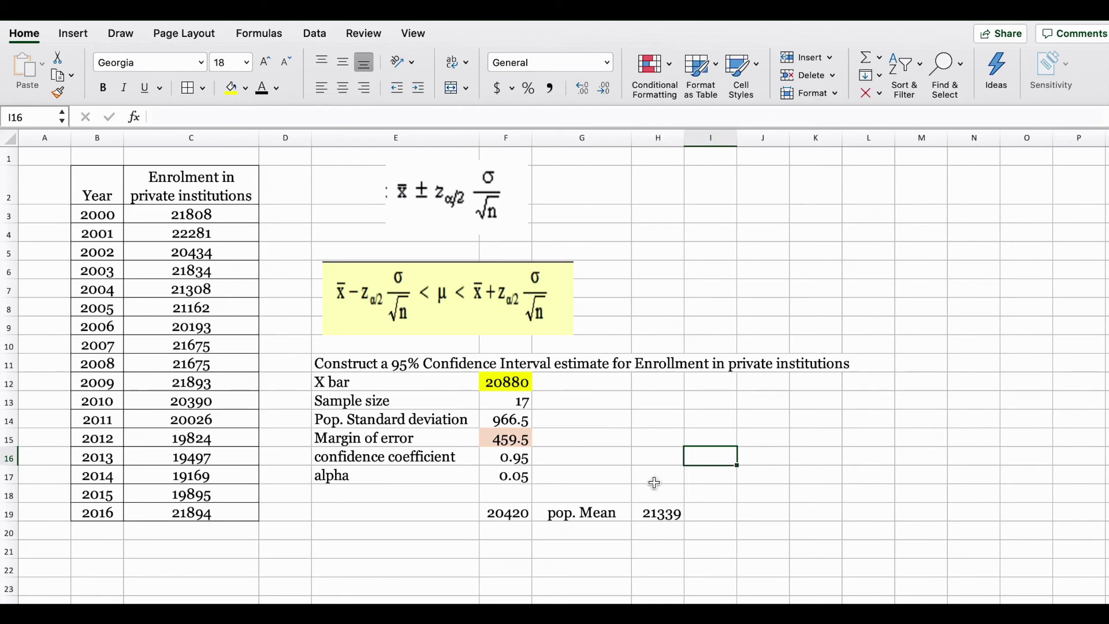
click(510, 512)
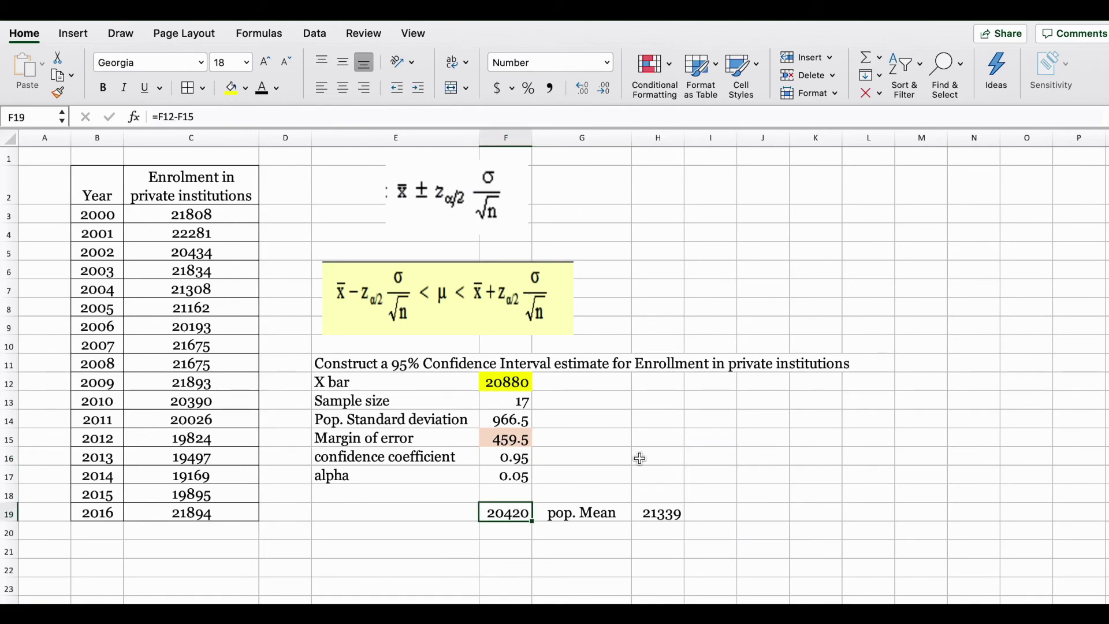
click(676, 515)
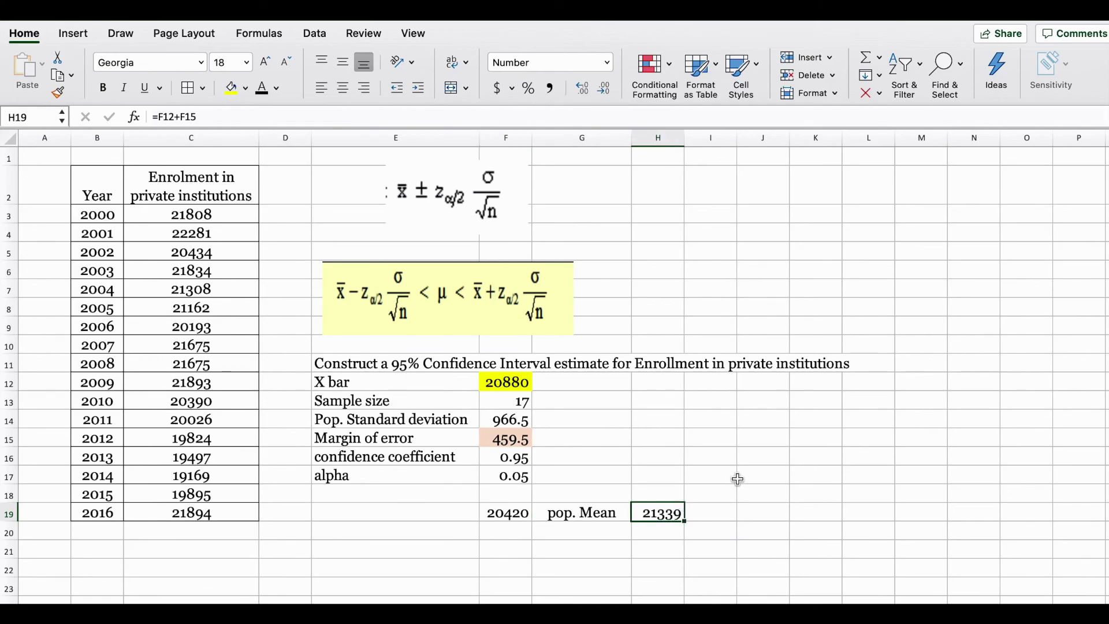